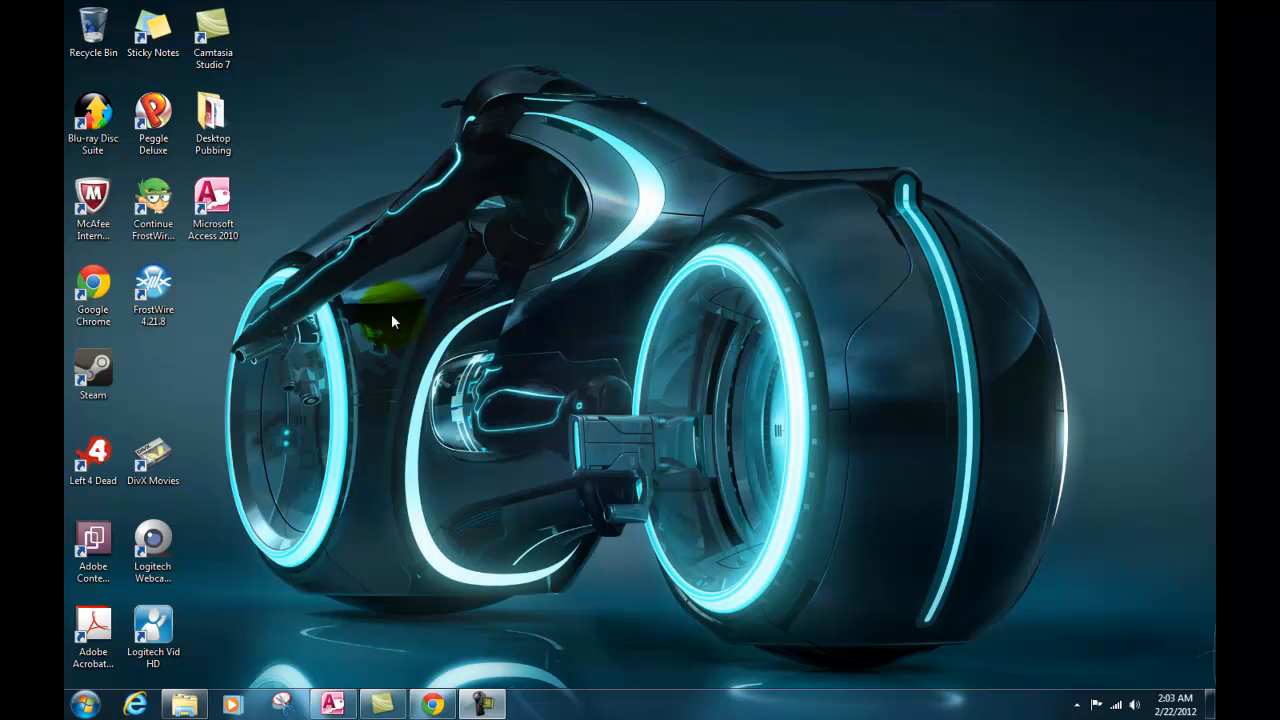
# Start Microsoft Access 2010 and create a blank database with the suggested file name Database5.
pyautogui.doubleClick(215, 208)
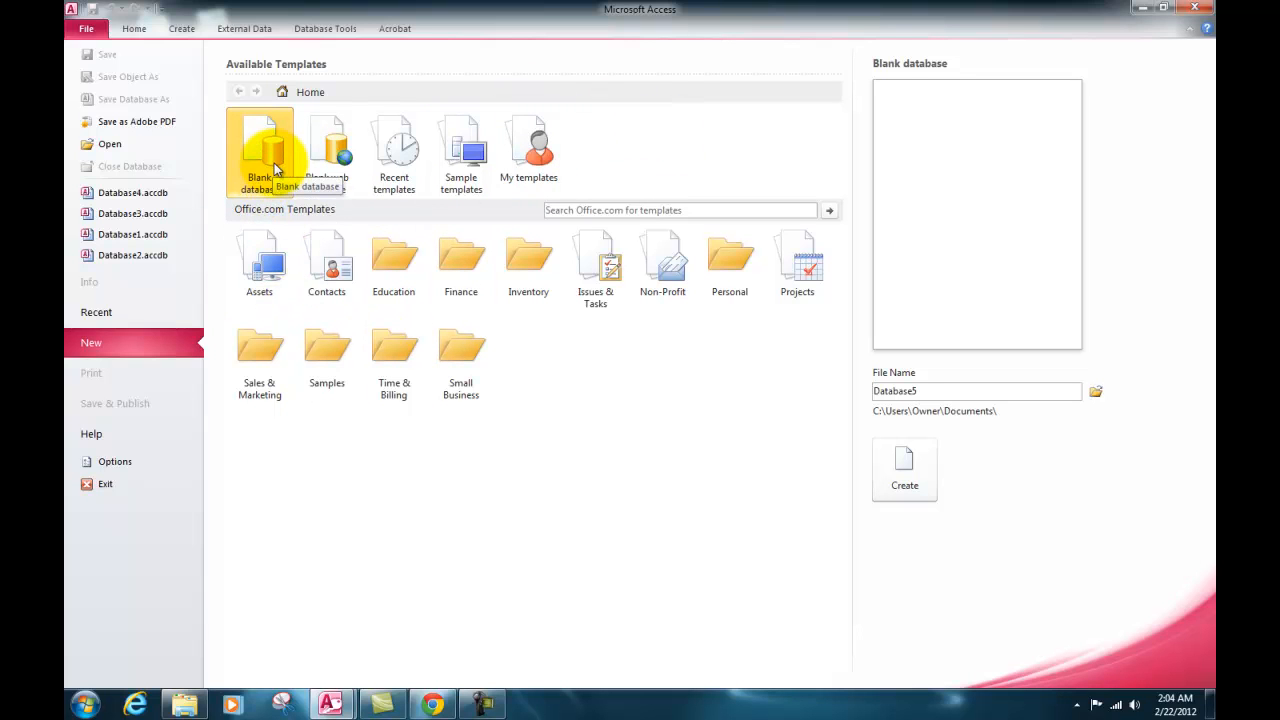
pyautogui.click(91, 32)
pyautogui.click(90, 33)
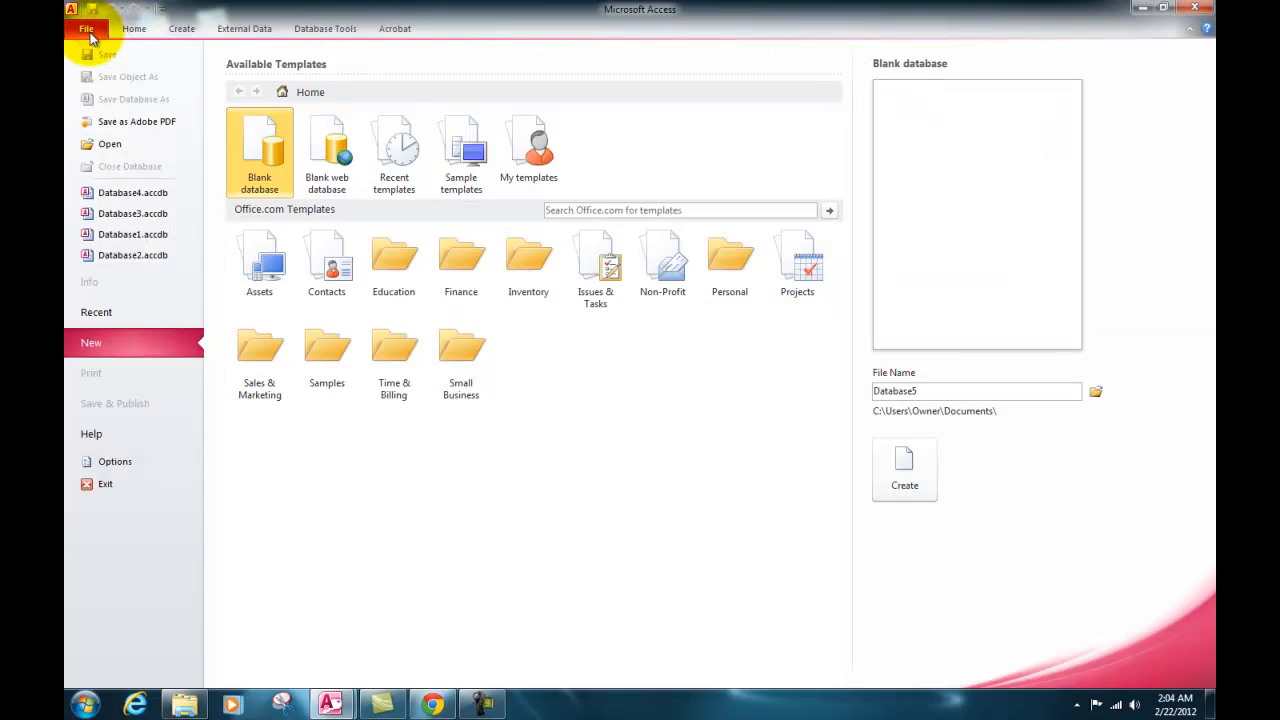
pyautogui.doubleClick(262, 154)
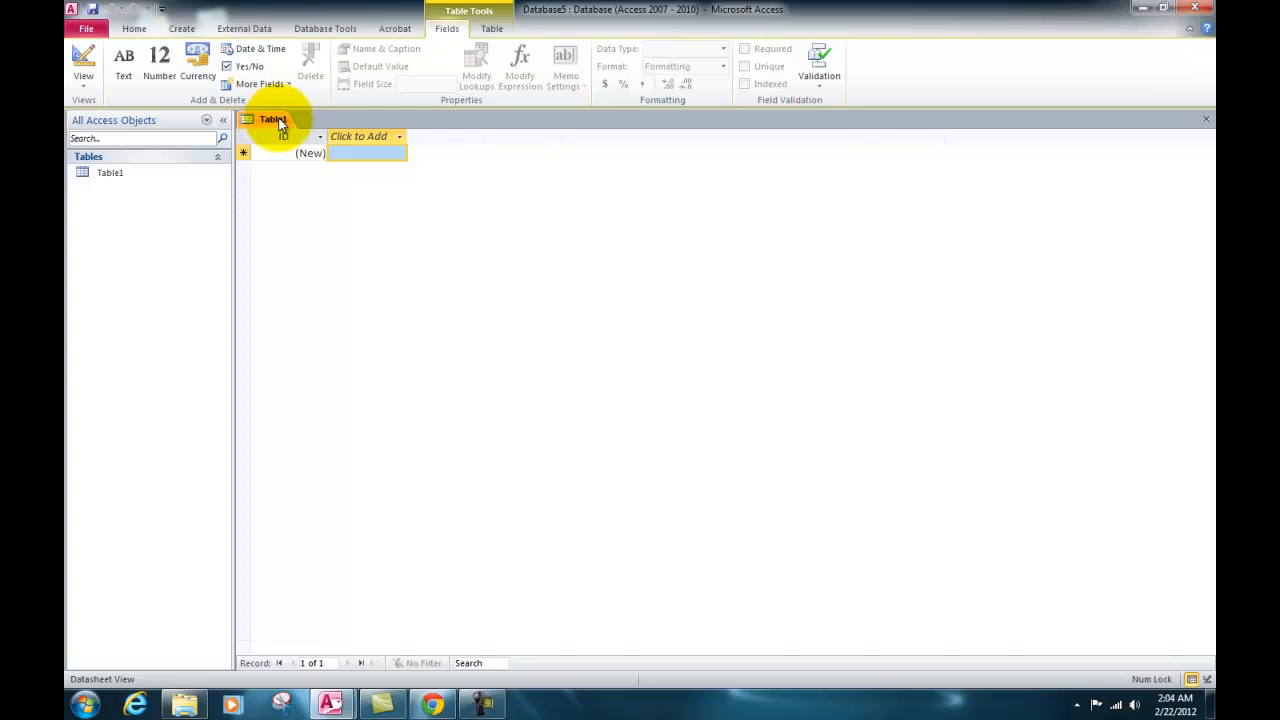
# Save the new table under the owner's first name in the possessive followed by "Table", and close it.
pyautogui.click(93, 10)
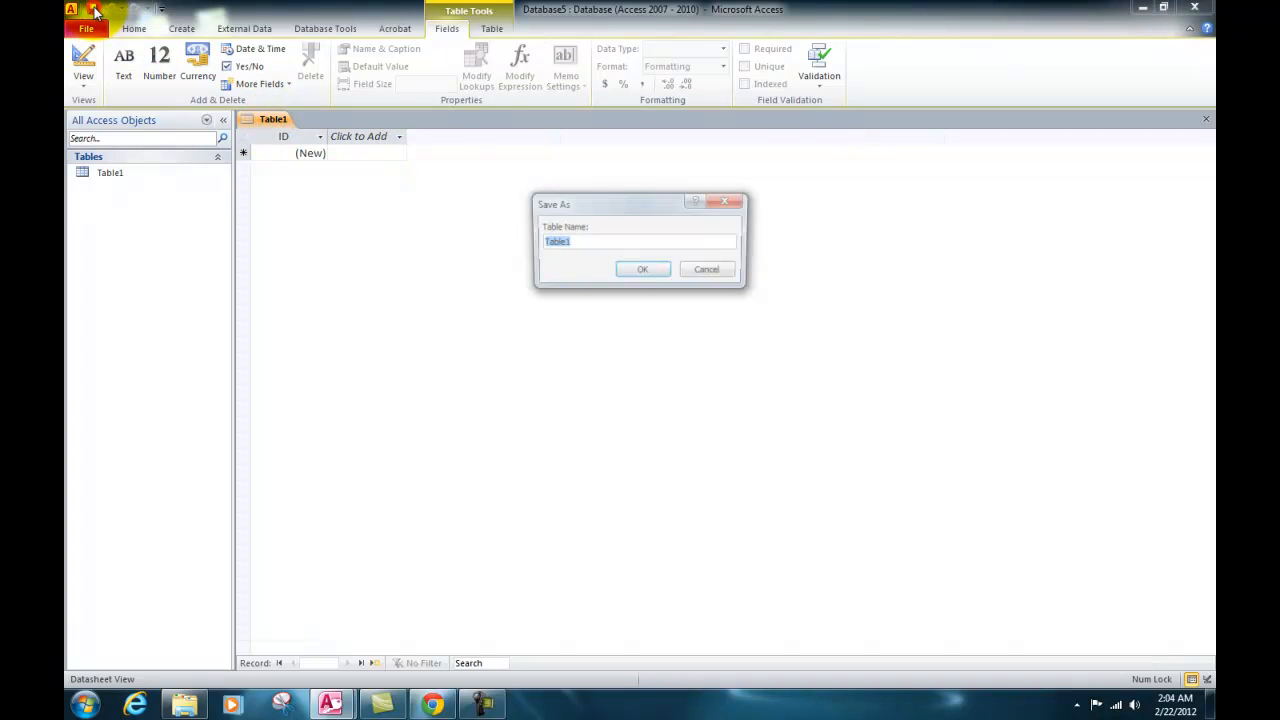
pyautogui.click(568, 242)
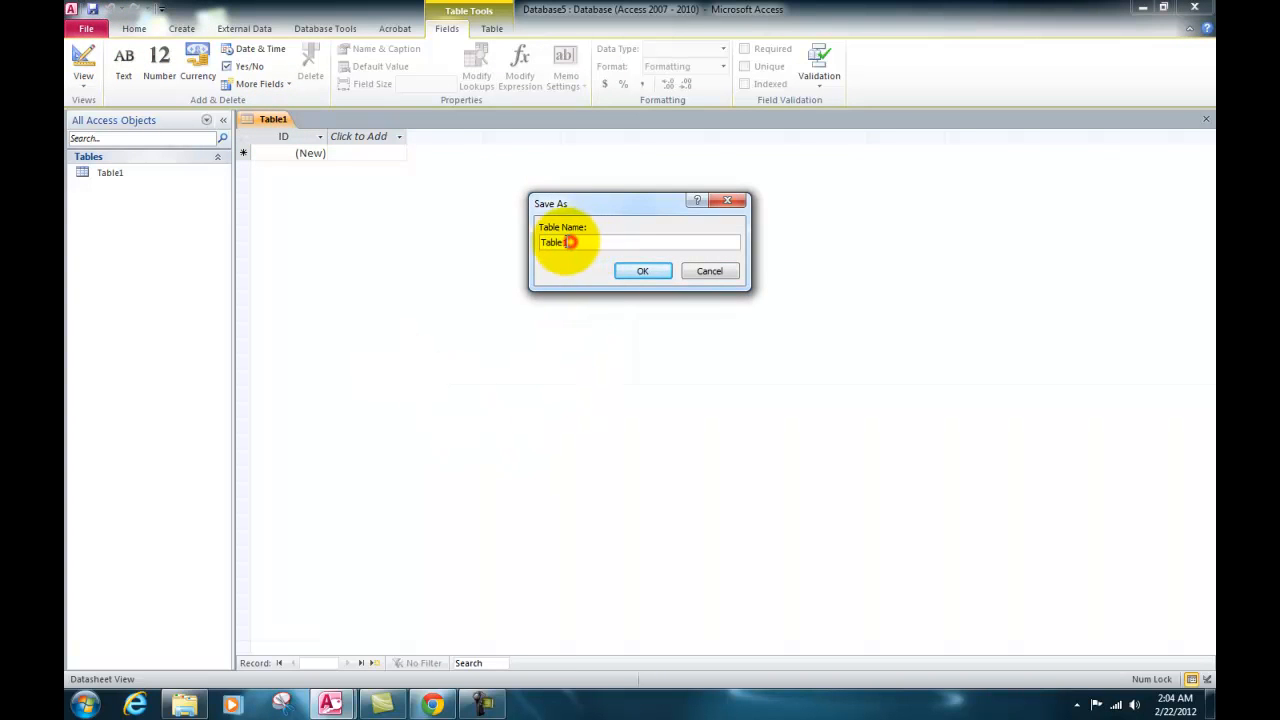
pyautogui.doubleClick(568, 242)
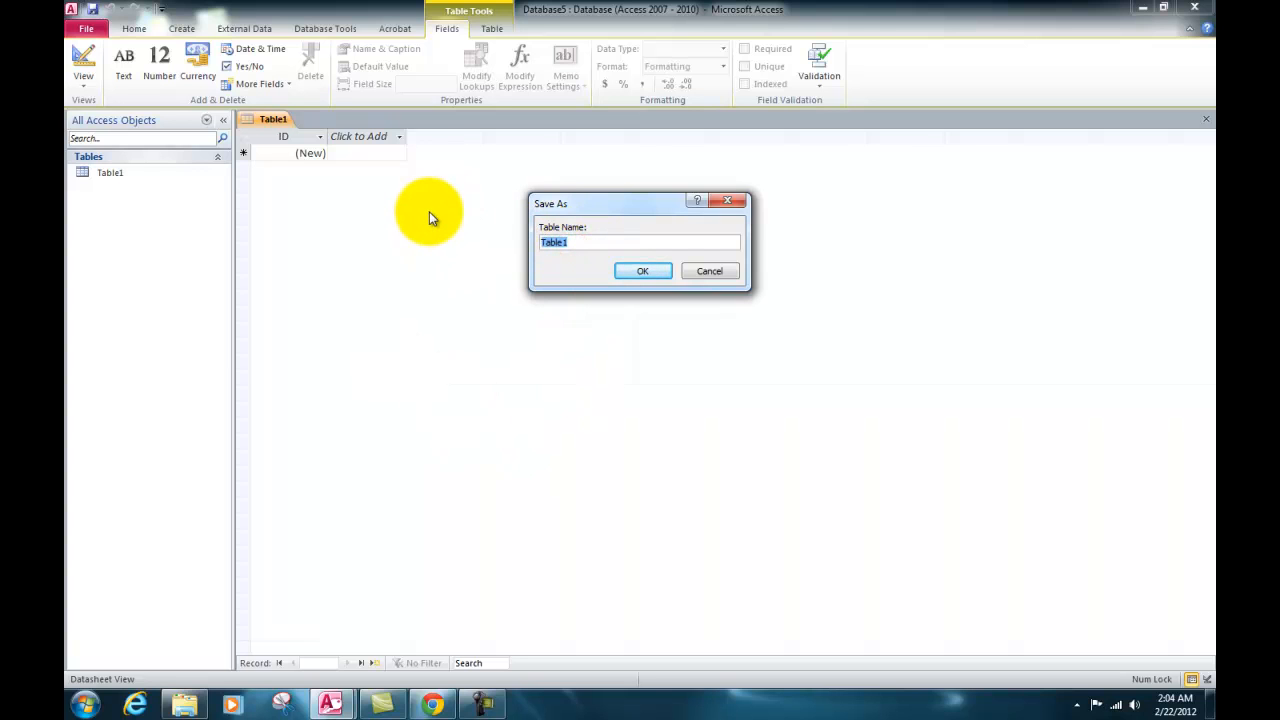
pyautogui.write("Chad's Table")
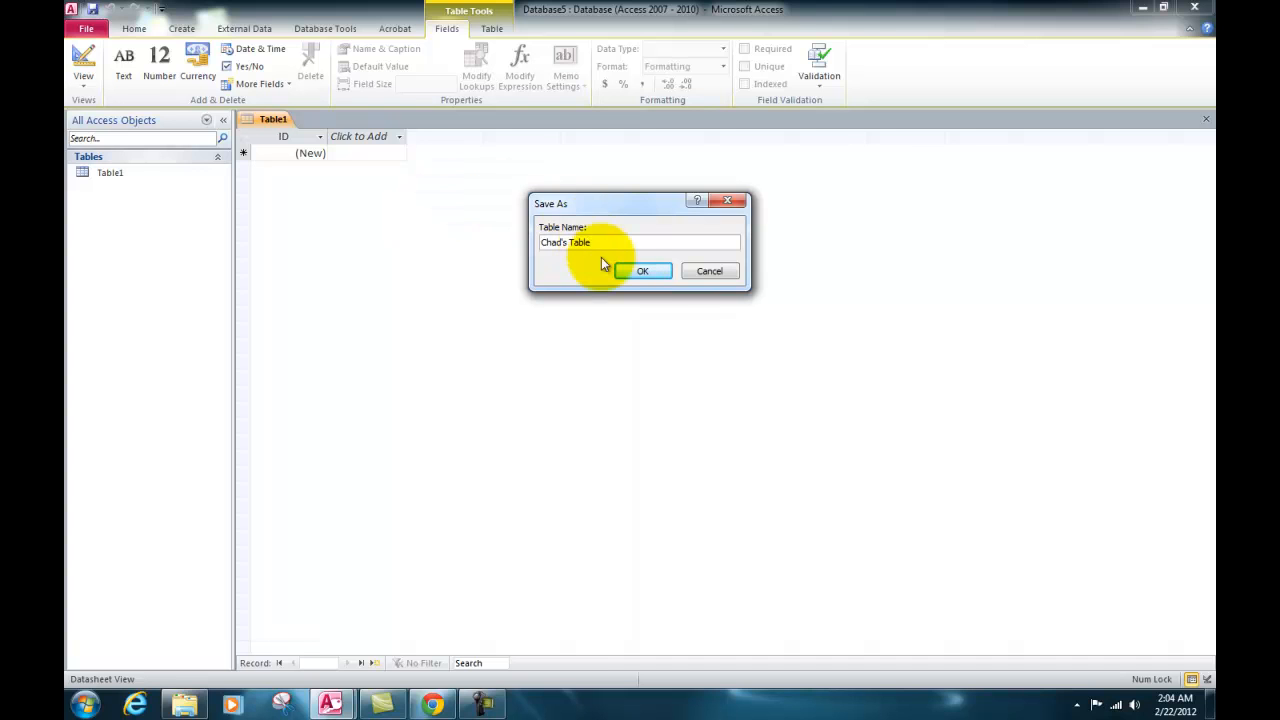
pyautogui.click(640, 272)
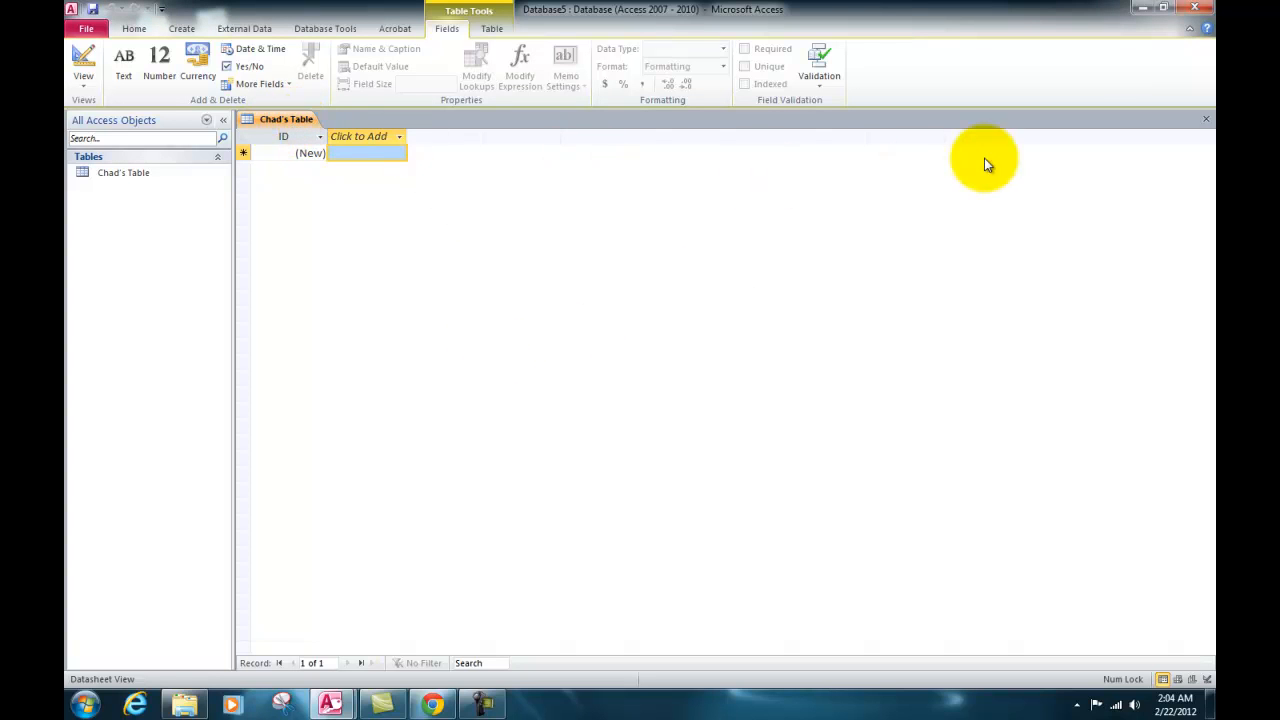
pyautogui.click(1205, 119)
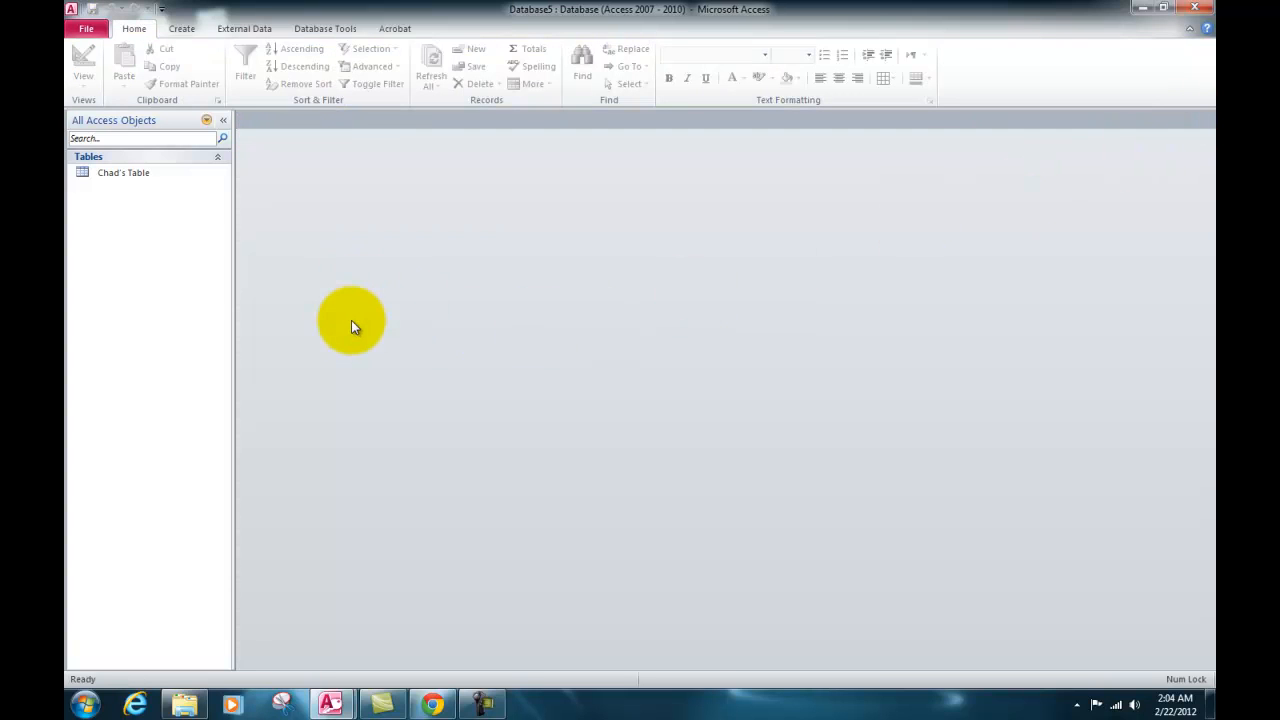
# Create a form based on the saved table.
pyautogui.click(108, 175)
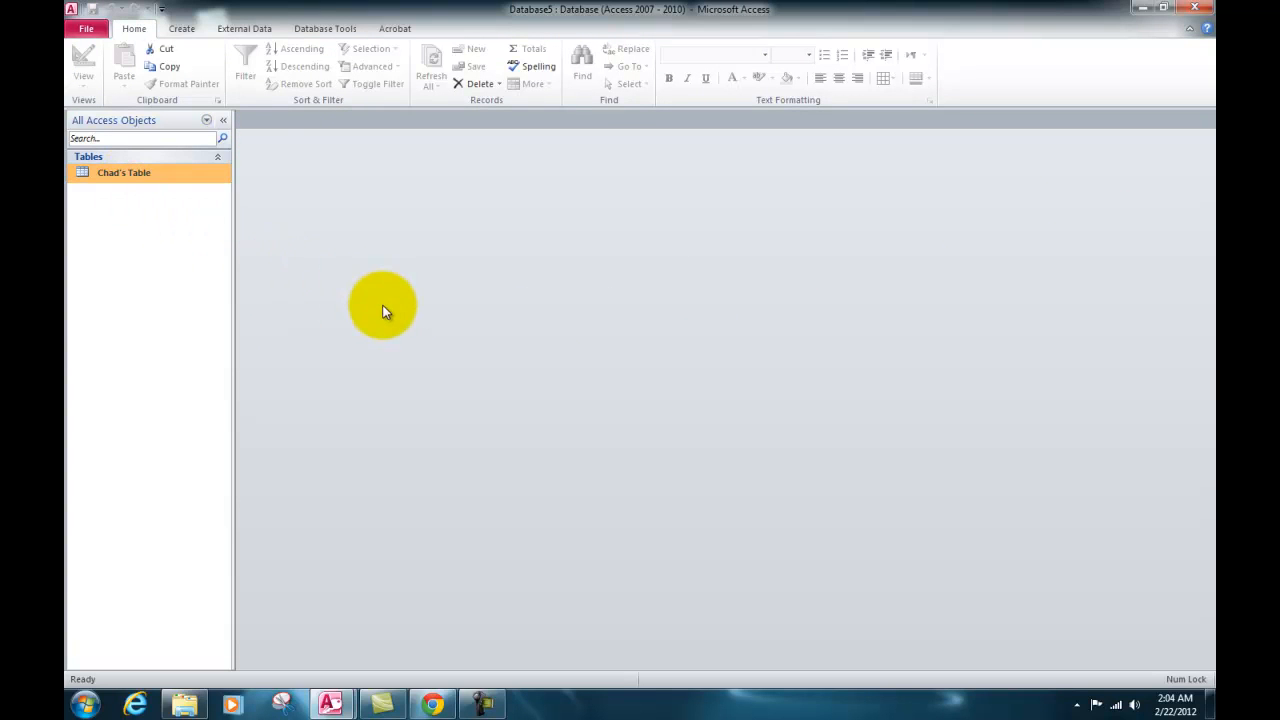
pyautogui.click(183, 29)
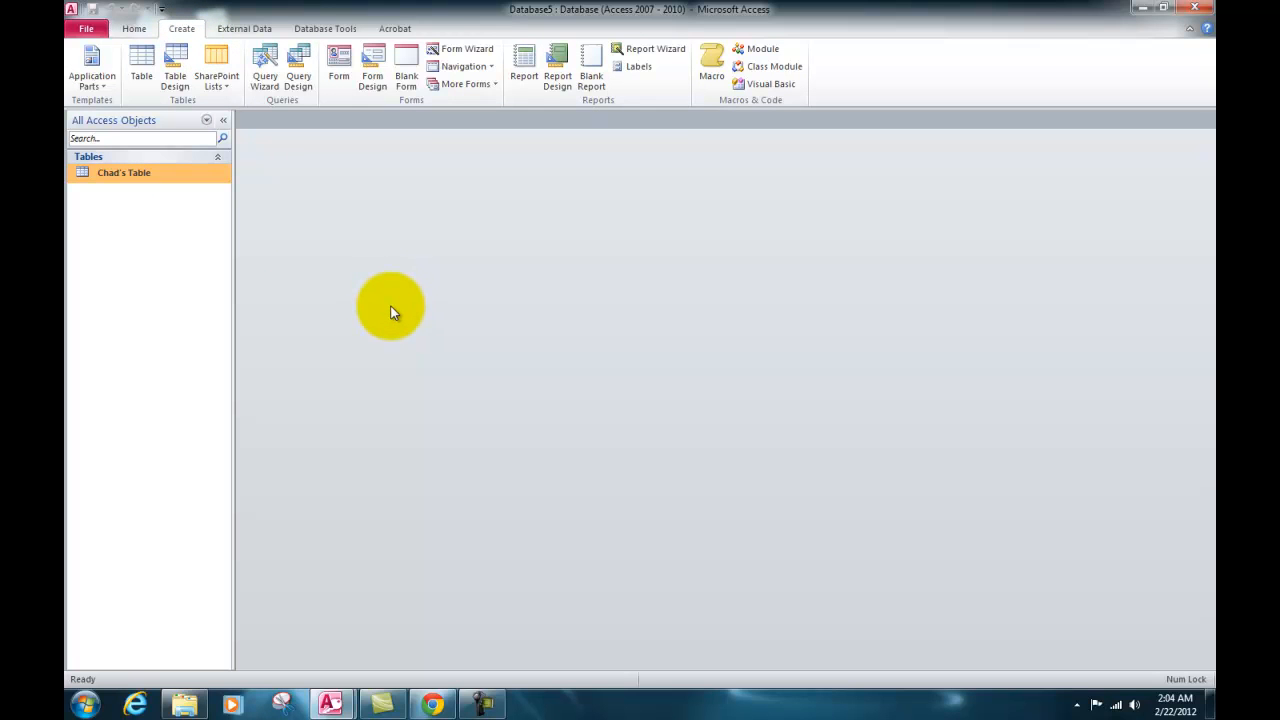
pyautogui.click(339, 80)
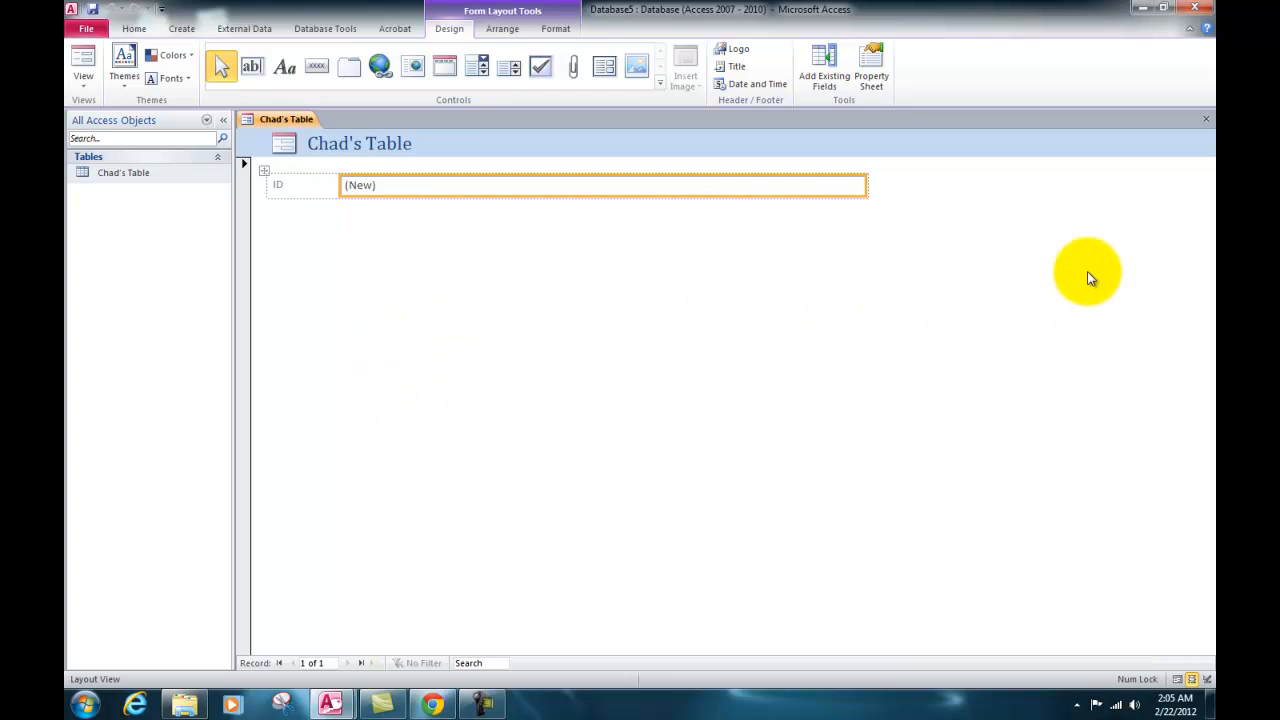
# Close the new form and save it under the owner's first name in the possessive followed by "Form".
pyautogui.click(1204, 121)
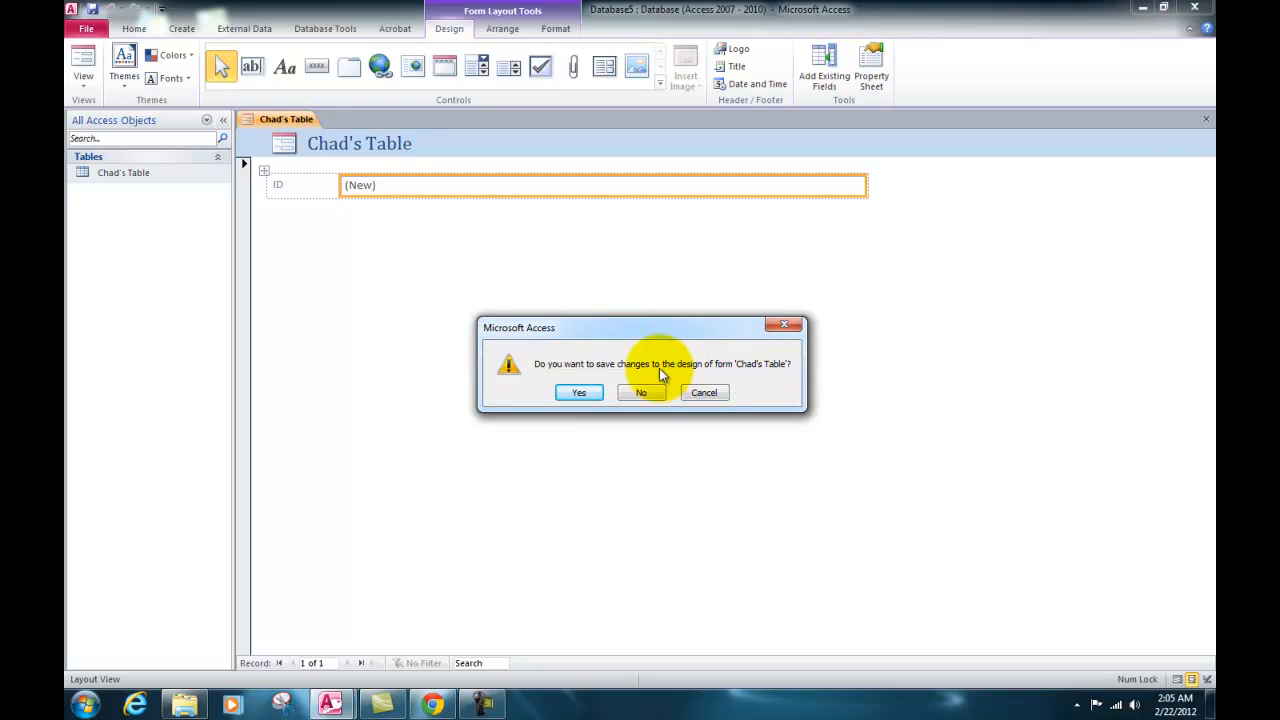
pyautogui.click(582, 394)
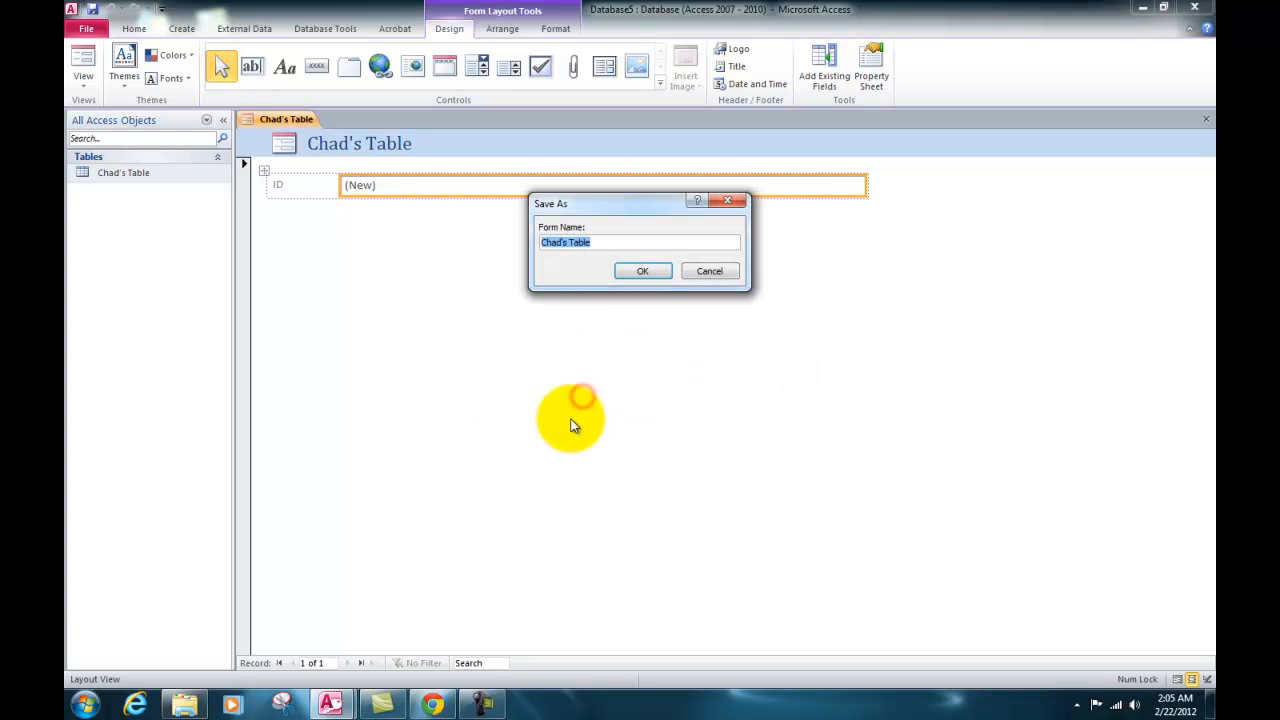
pyautogui.click(588, 243)
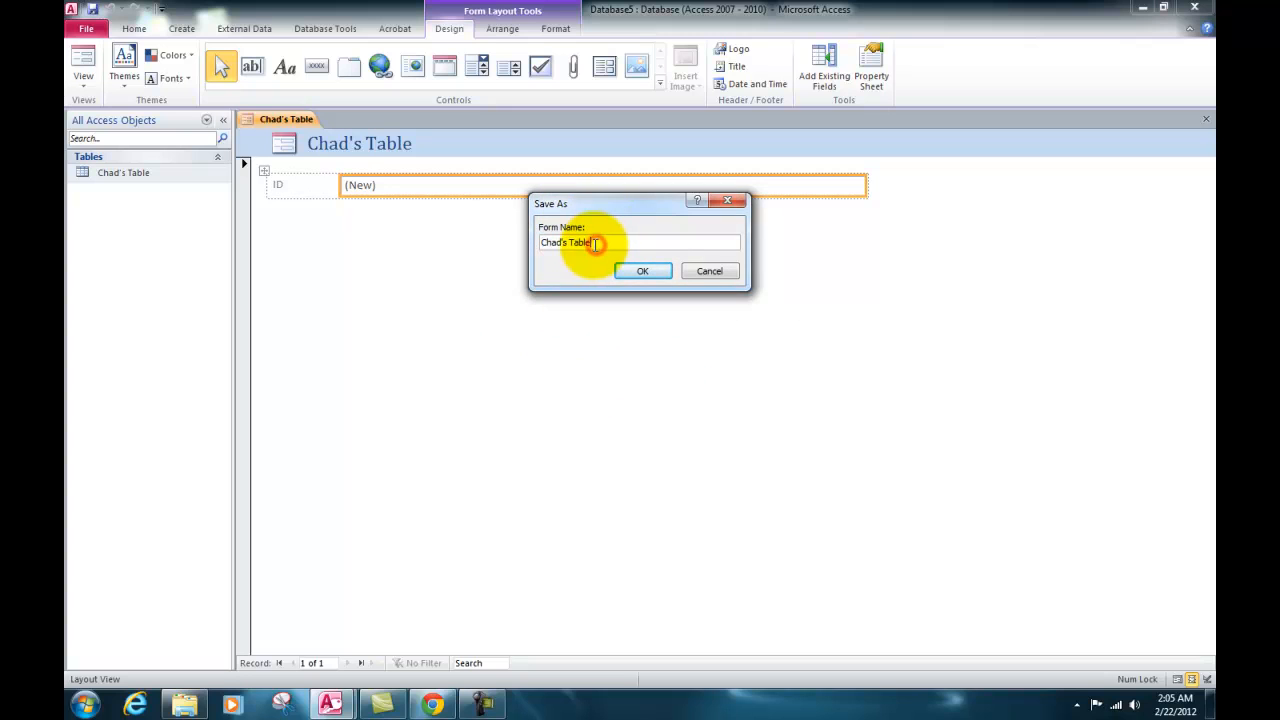
pyautogui.moveTo(588, 243); pyautogui.dragTo(569, 244)
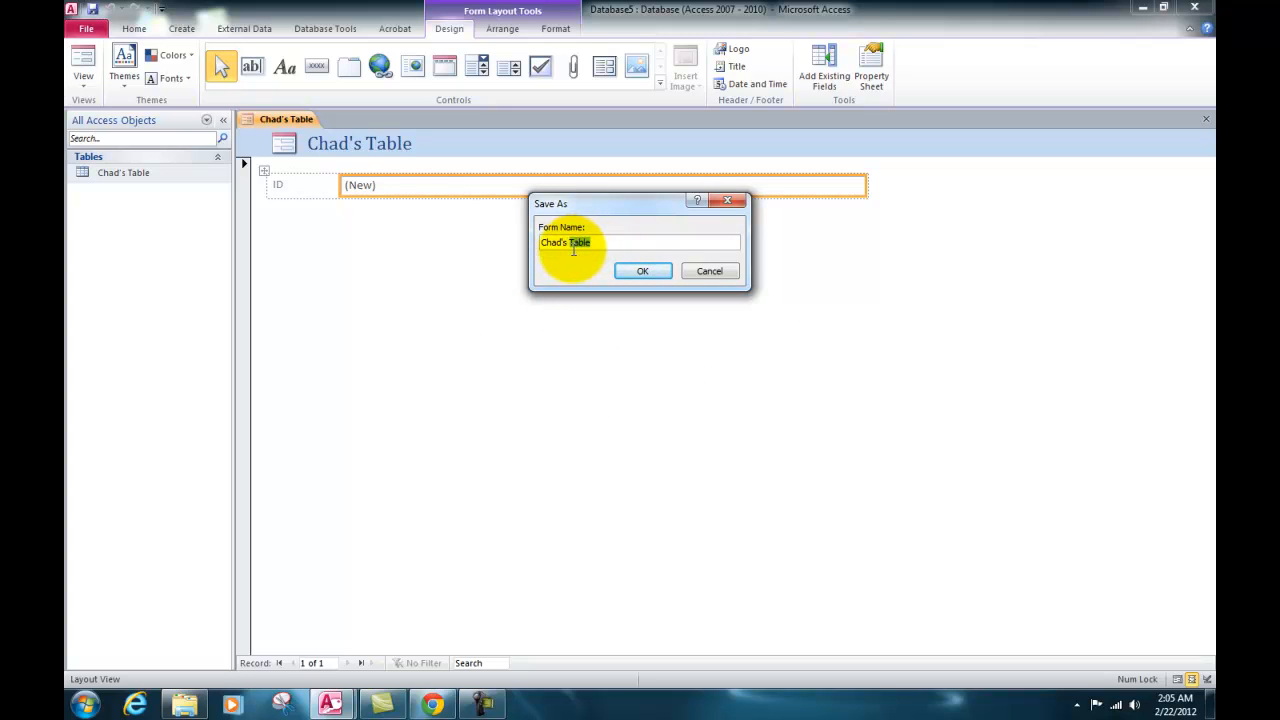
pyautogui.write('Form')
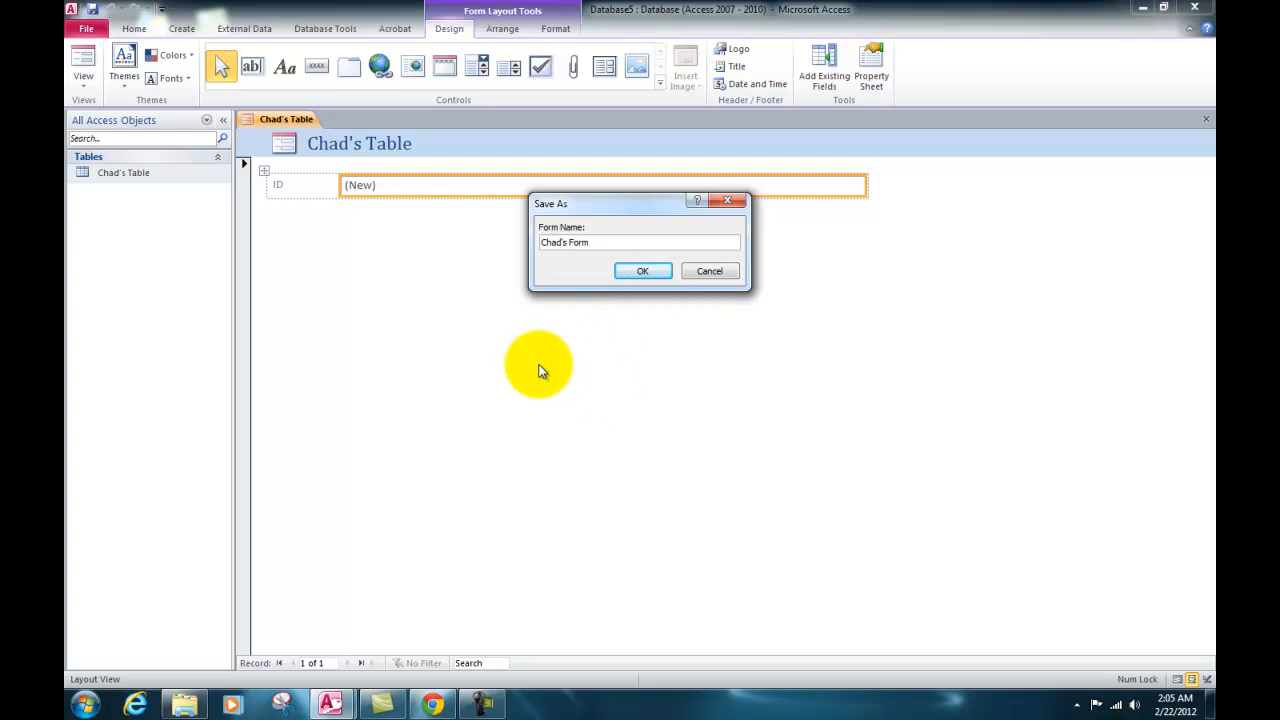
pyautogui.click(654, 271)
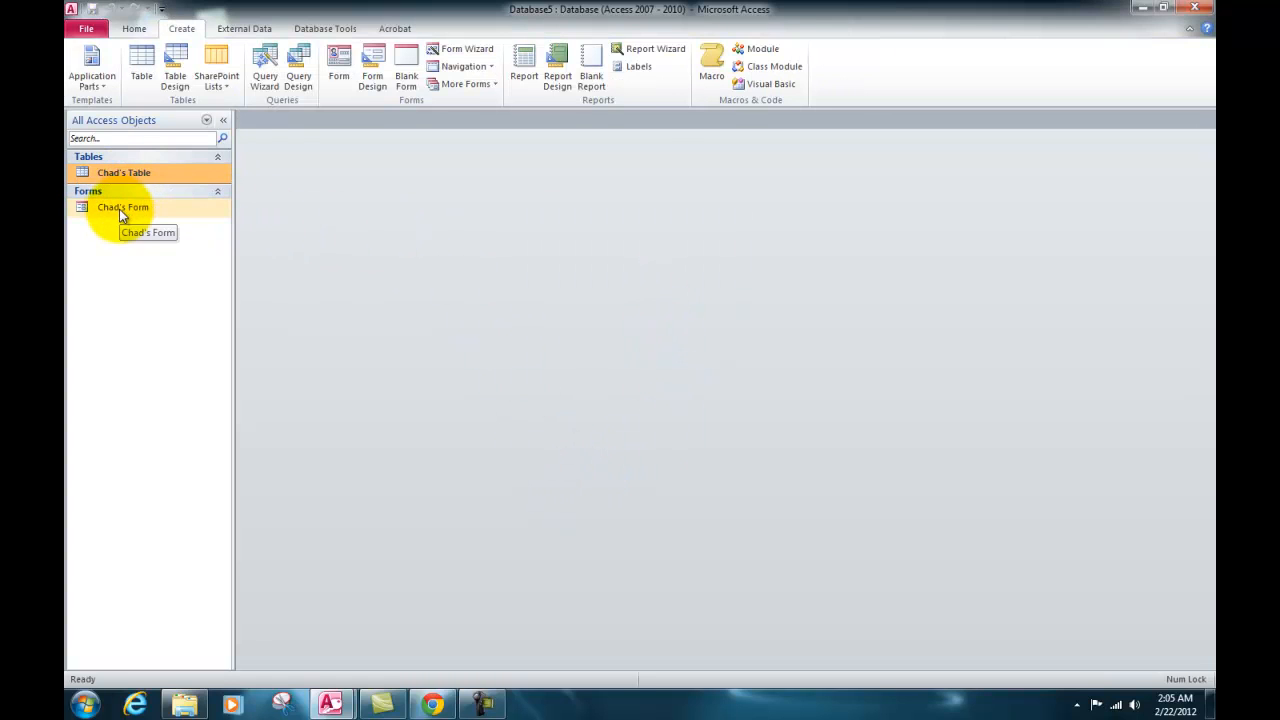
# Open the saved table and the saved form to view them.
pyautogui.doubleClick(124, 176)
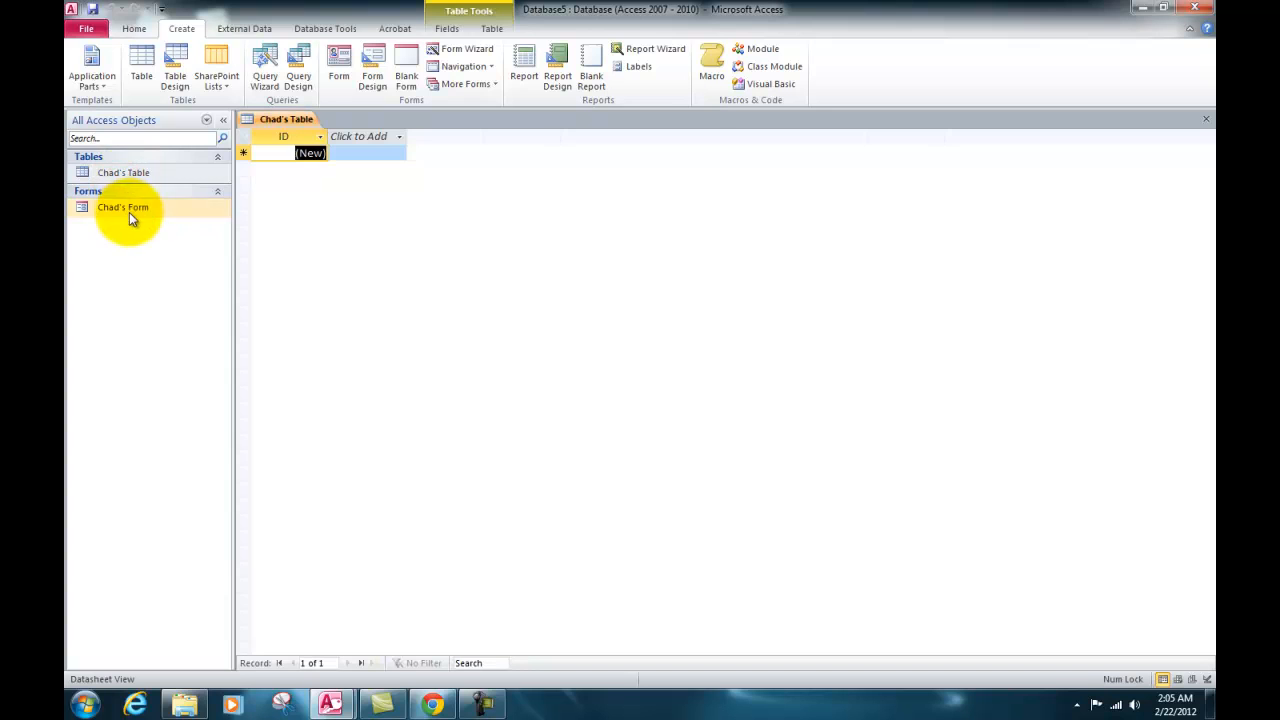
pyautogui.doubleClick(127, 209)
pyautogui.click(131, 178)
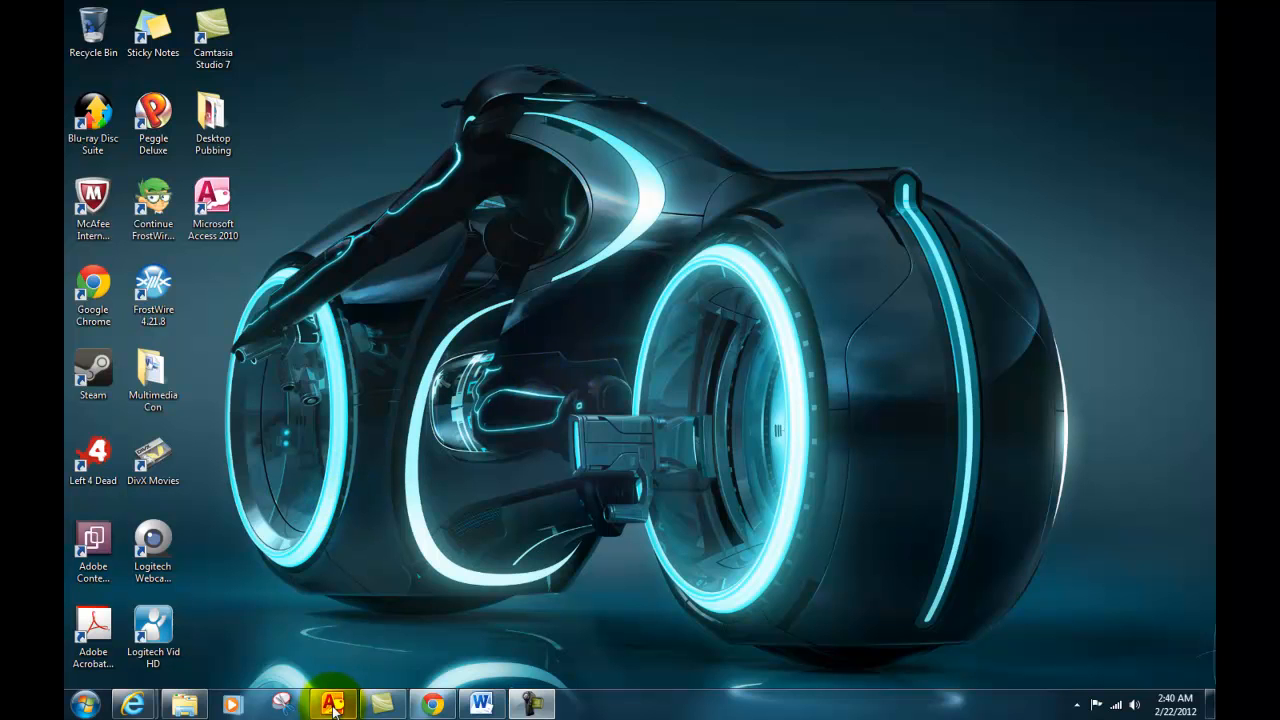
# Switch to the open Access database and start a Report Wizard report from the table, including its ID field.
pyautogui.moveTo(334, 708)
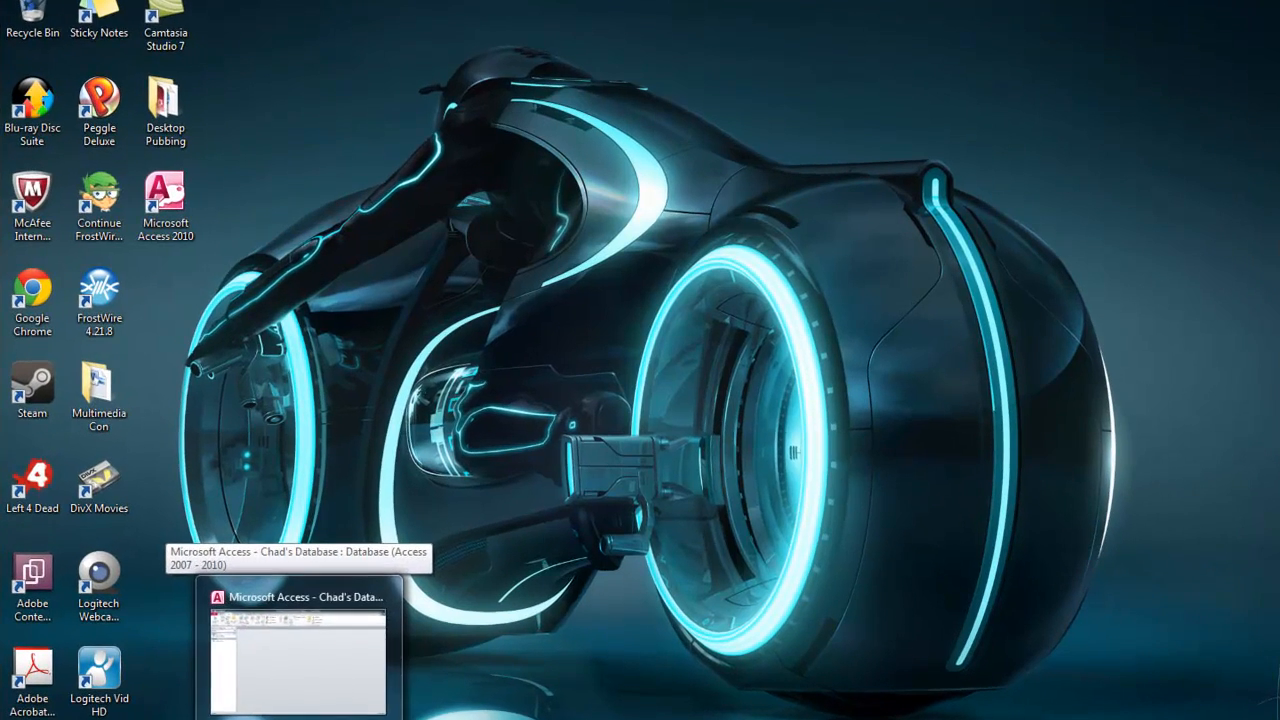
pyautogui.click(334, 708)
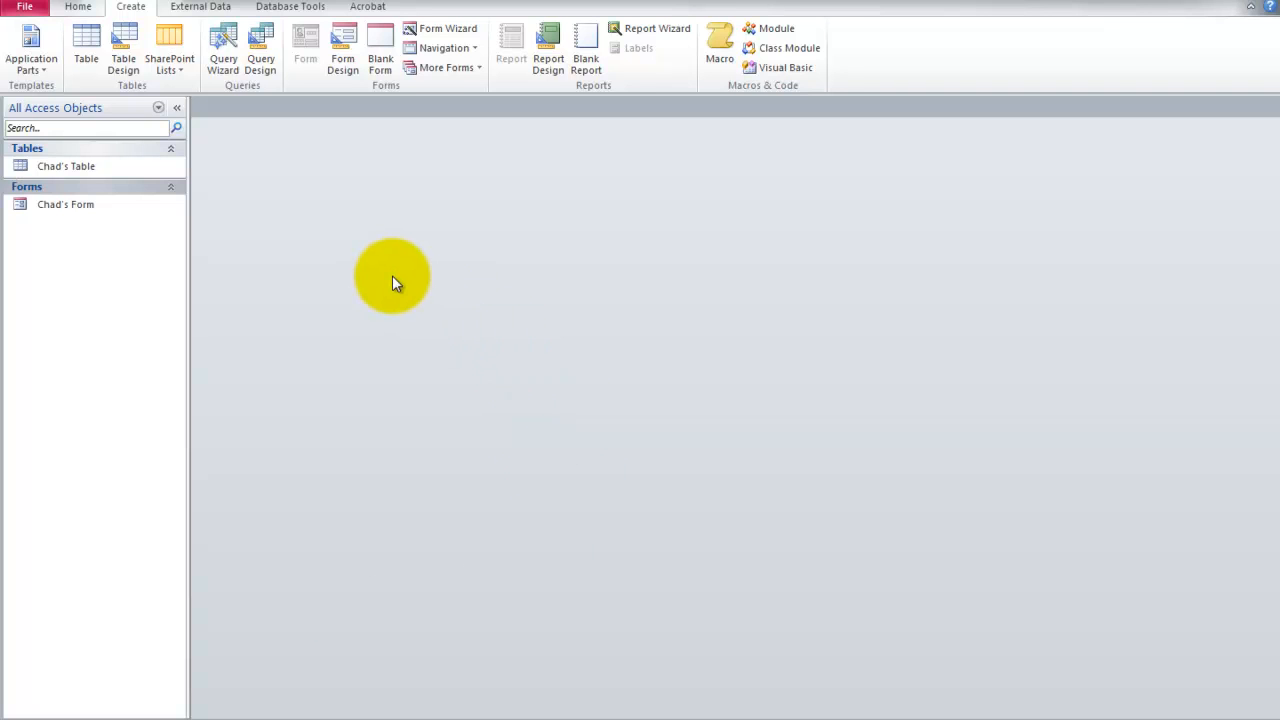
pyautogui.click(79, 167)
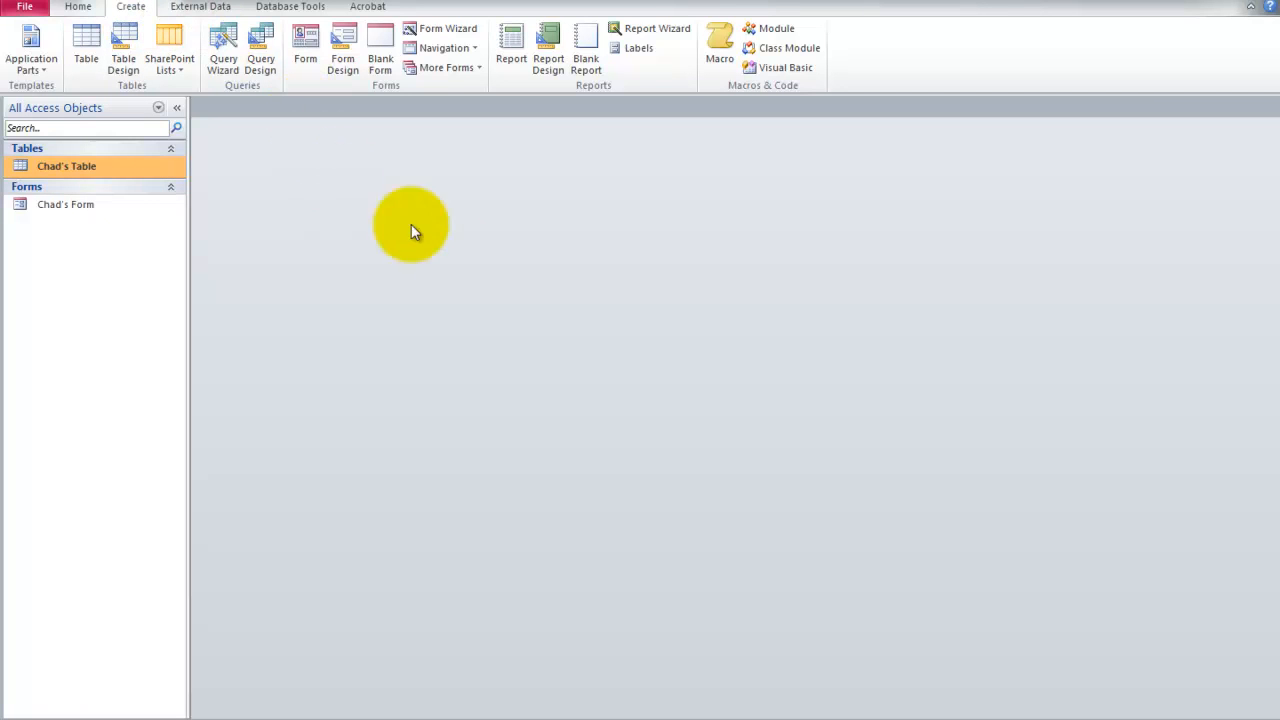
pyautogui.click(657, 30)
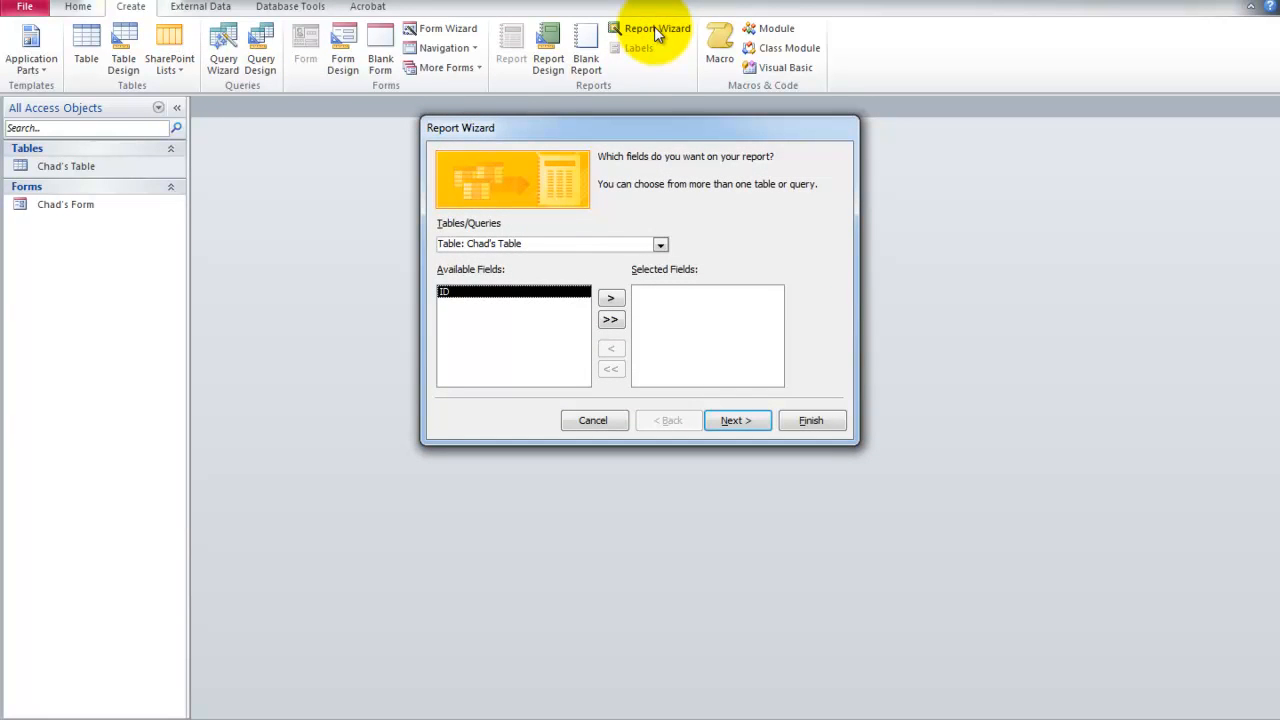
pyautogui.moveTo(622, 127); pyautogui.dragTo(600, 165)
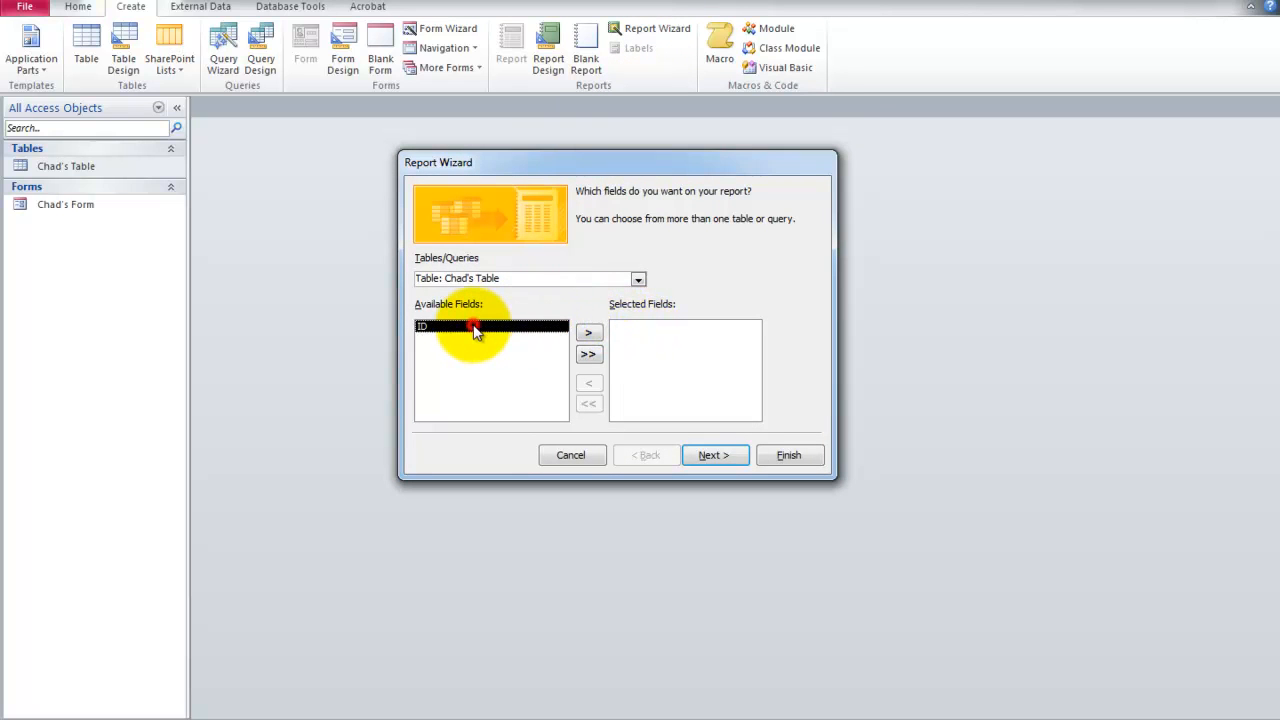
pyautogui.click(589, 334)
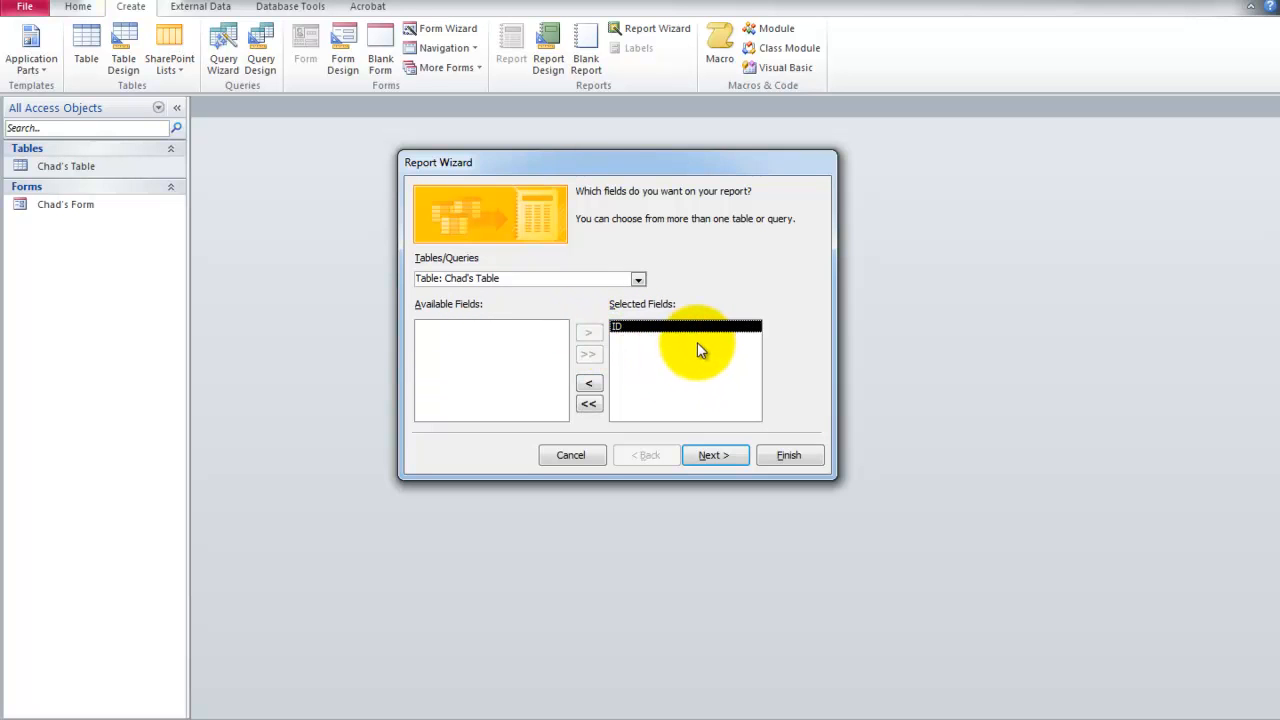
# Leave the report's records without a sort order and set Landscape orientation, keeping the Tabular layout.
pyautogui.click(721, 456)
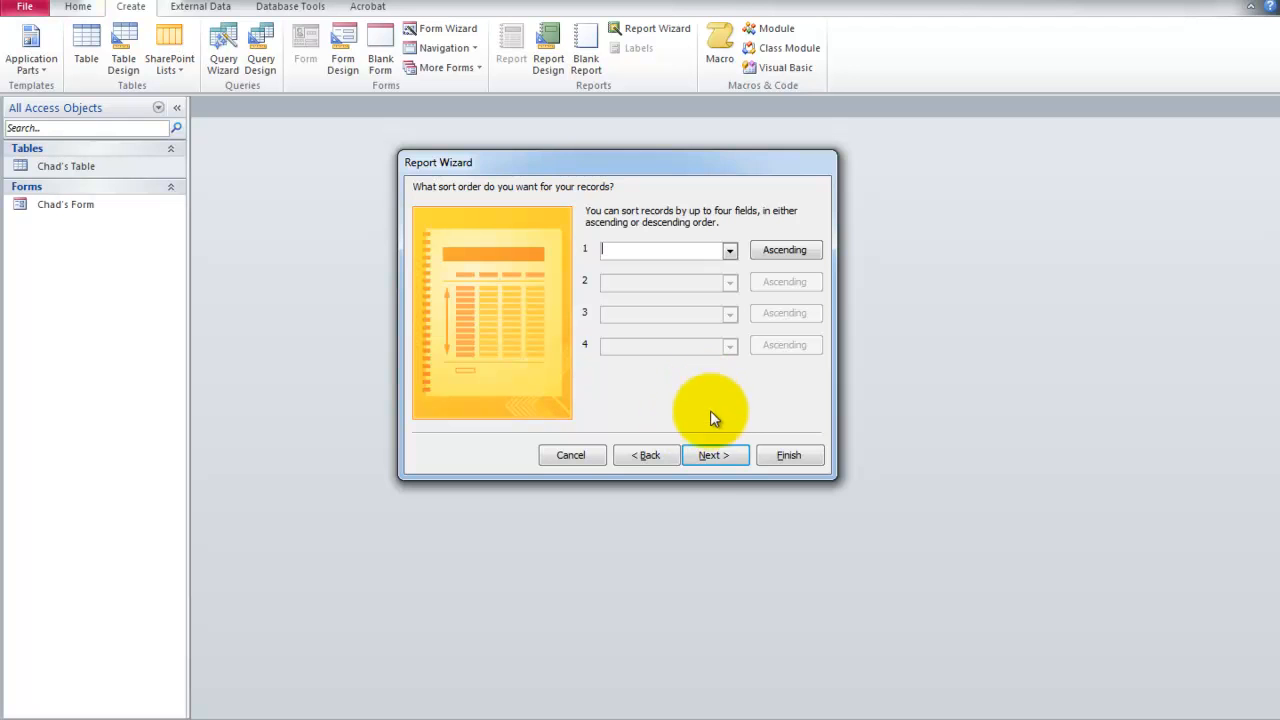
pyautogui.click(709, 455)
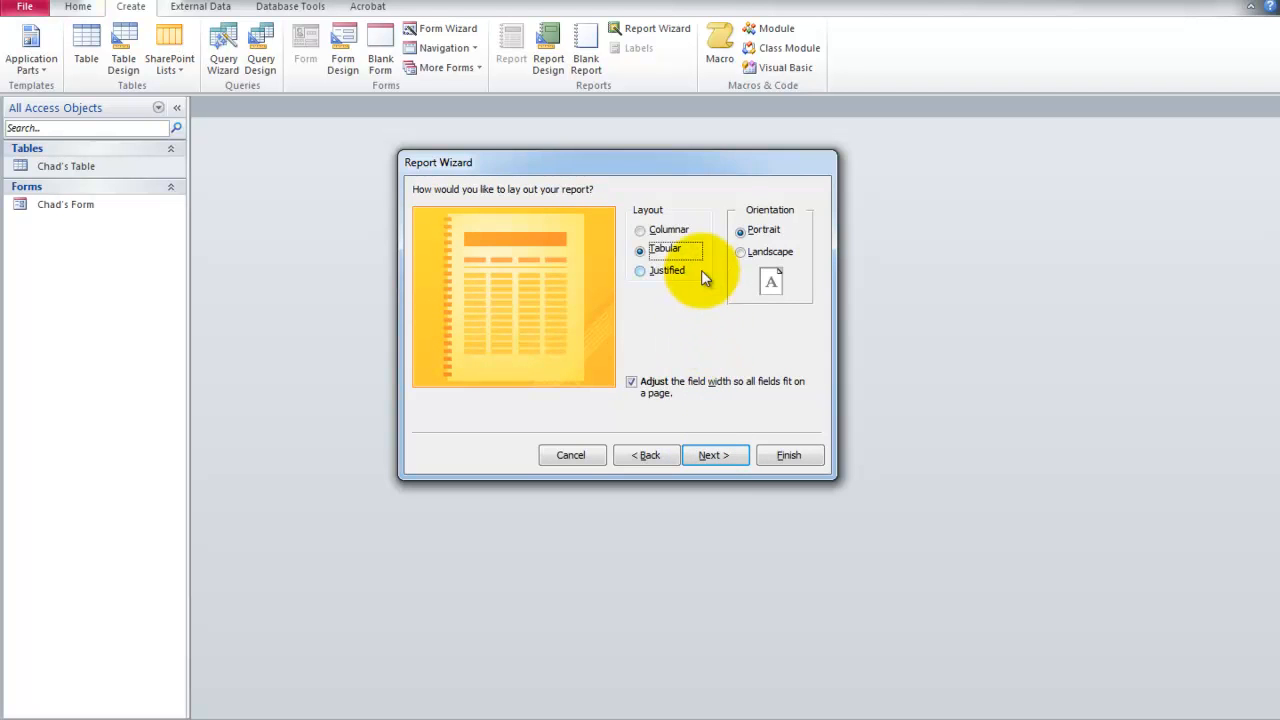
pyautogui.click(742, 253)
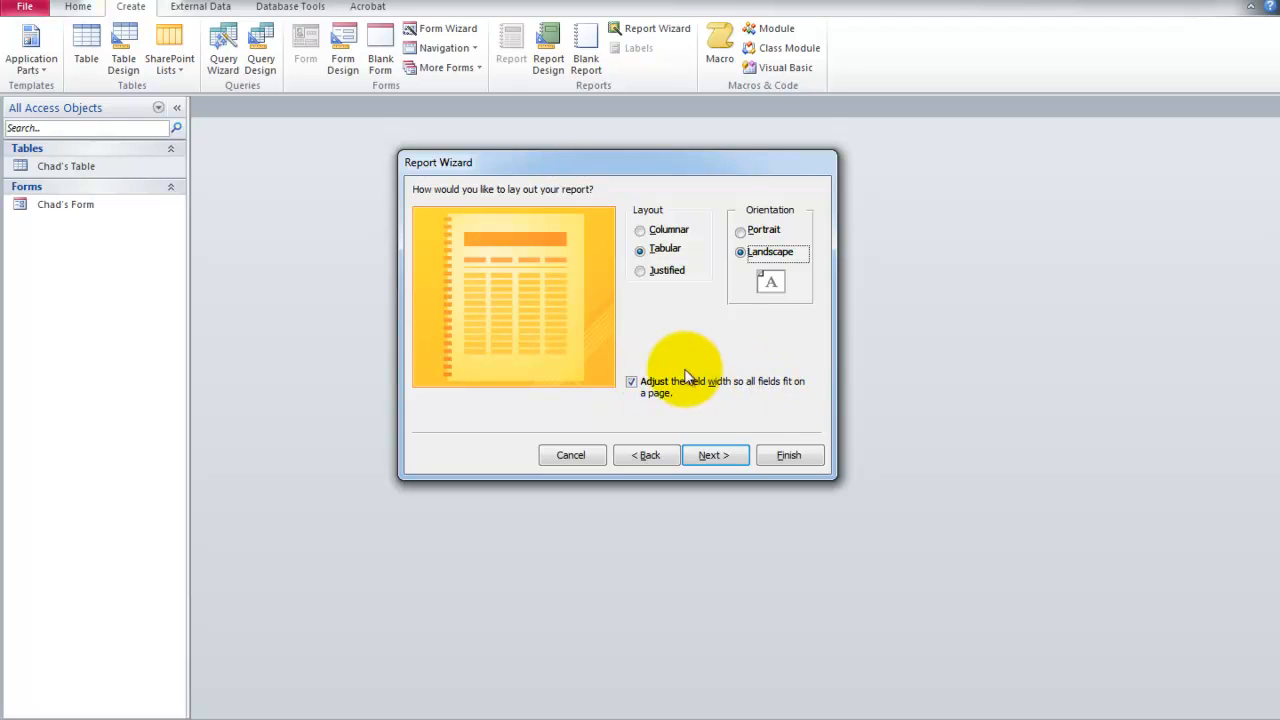
pyautogui.click(714, 456)
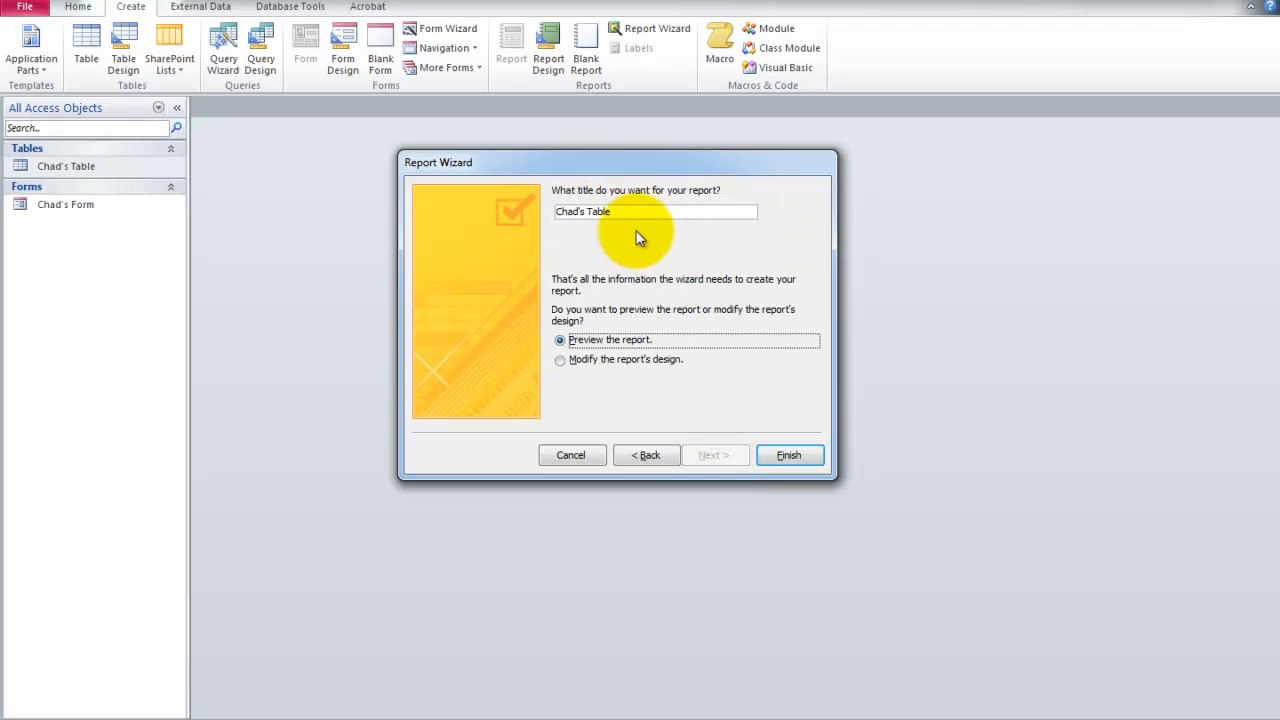
# Finish the report with the owner's first name in the possessive followed by "Report" as title, and close its preview.
pyautogui.click(607, 212)
pyautogui.moveTo(610, 212); pyautogui.dragTo(588, 208)
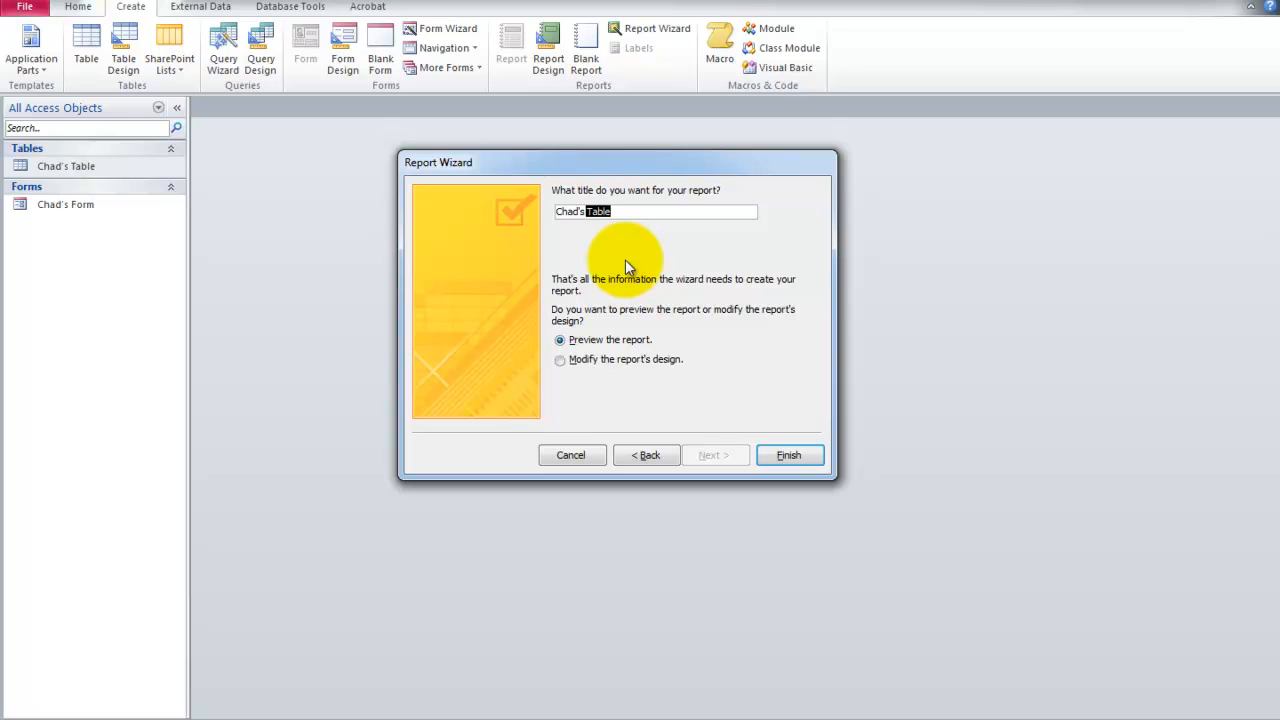
pyautogui.write('Report')
pyautogui.click(582, 212)
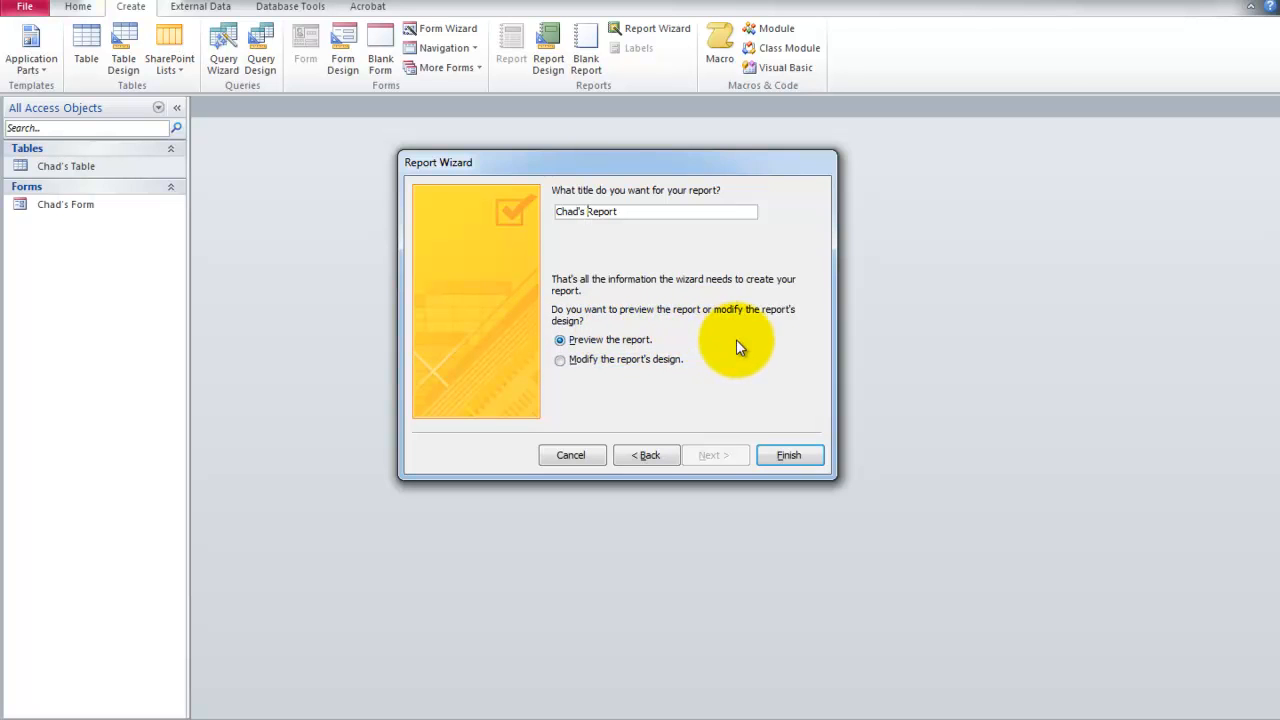
pyautogui.click(789, 455)
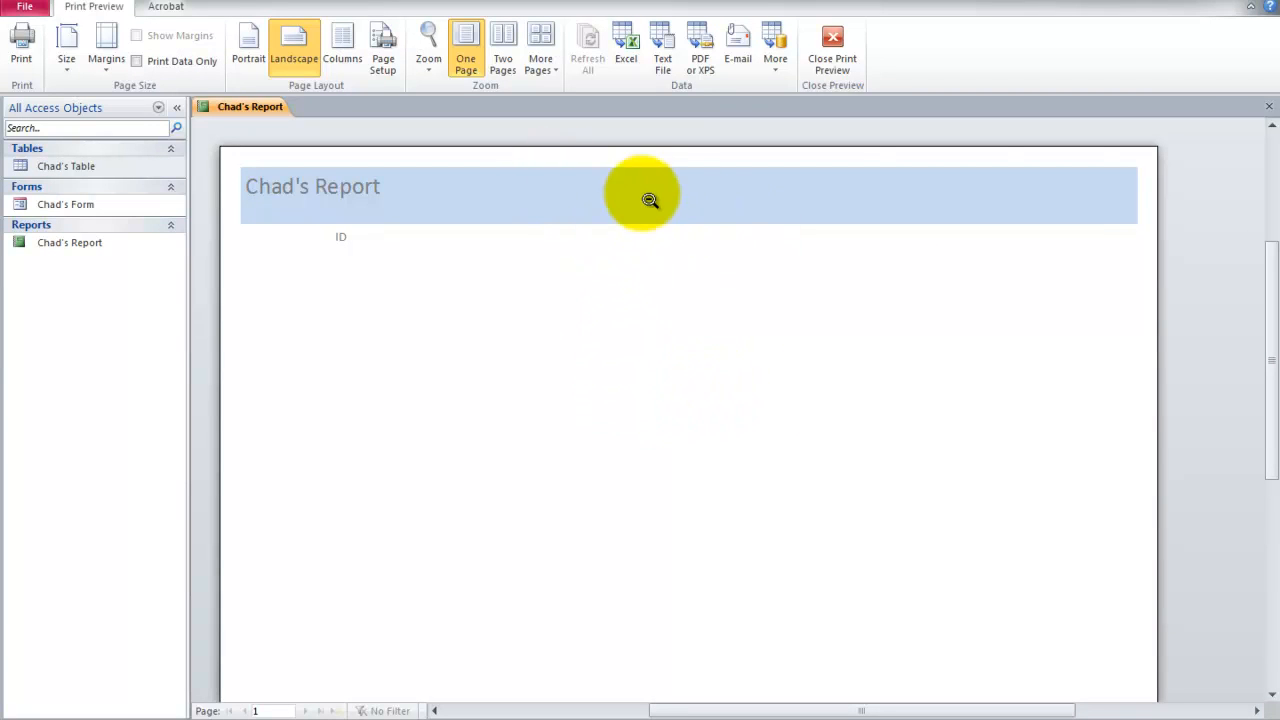
pyautogui.click(1270, 110)
pyautogui.click(78, 250)
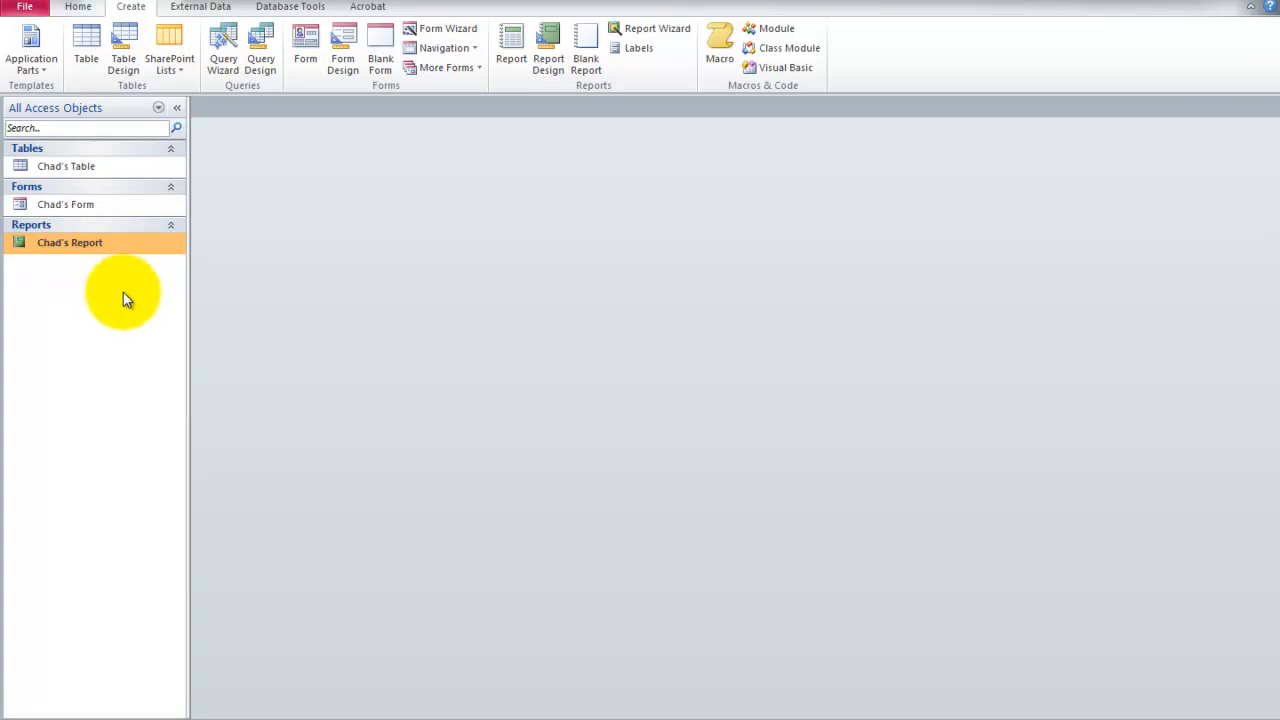
# Start a Simple Query Wizard query based on the saved table and include its ID field.
pyautogui.click(63, 168)
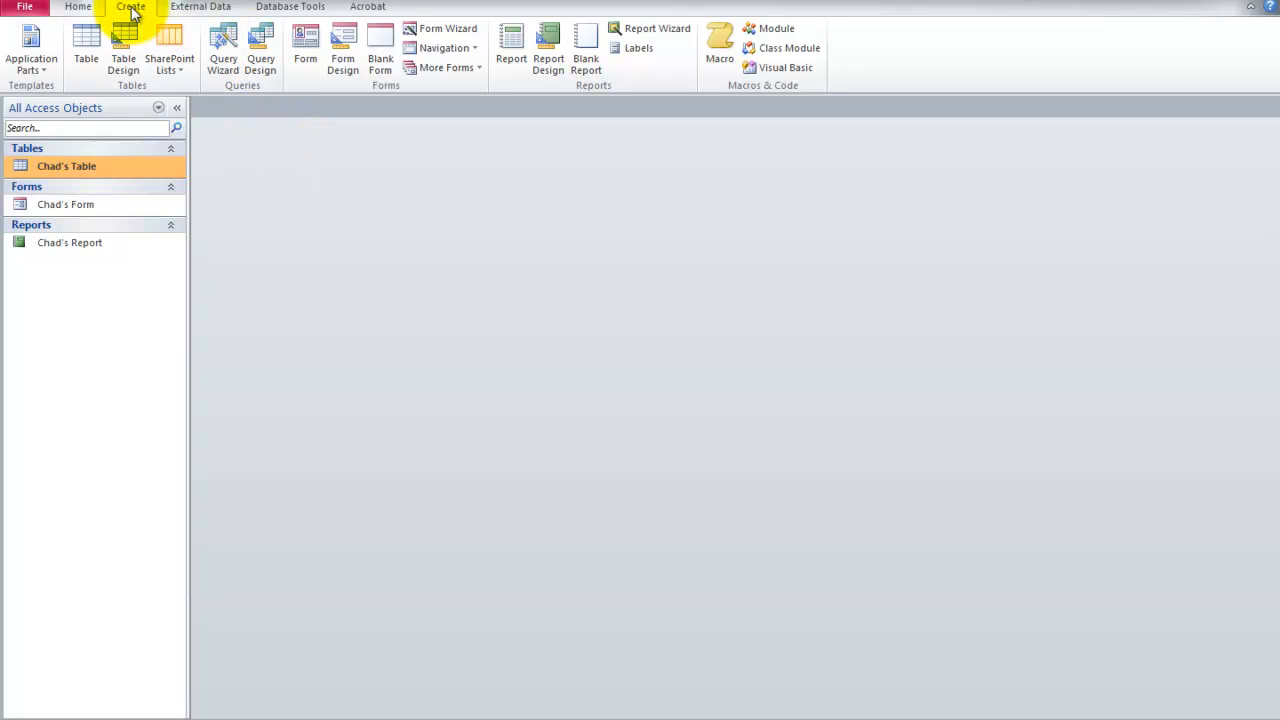
pyautogui.click(223, 45)
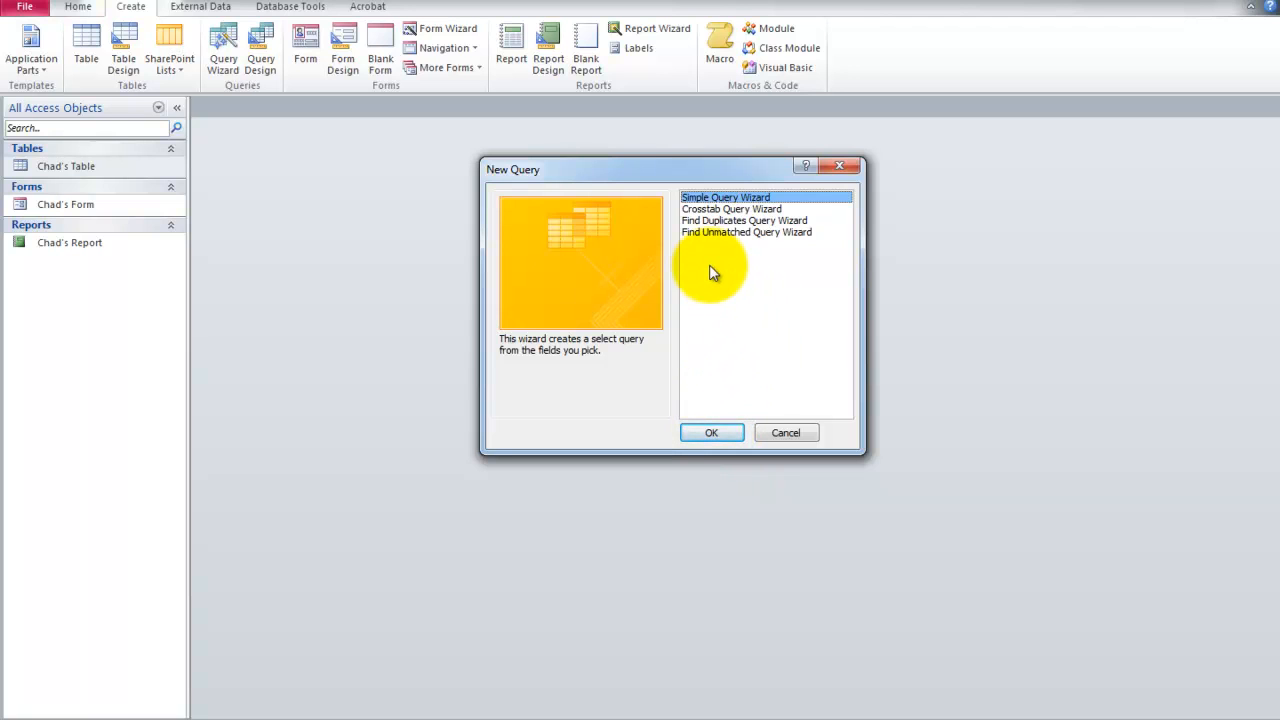
pyautogui.click(711, 433)
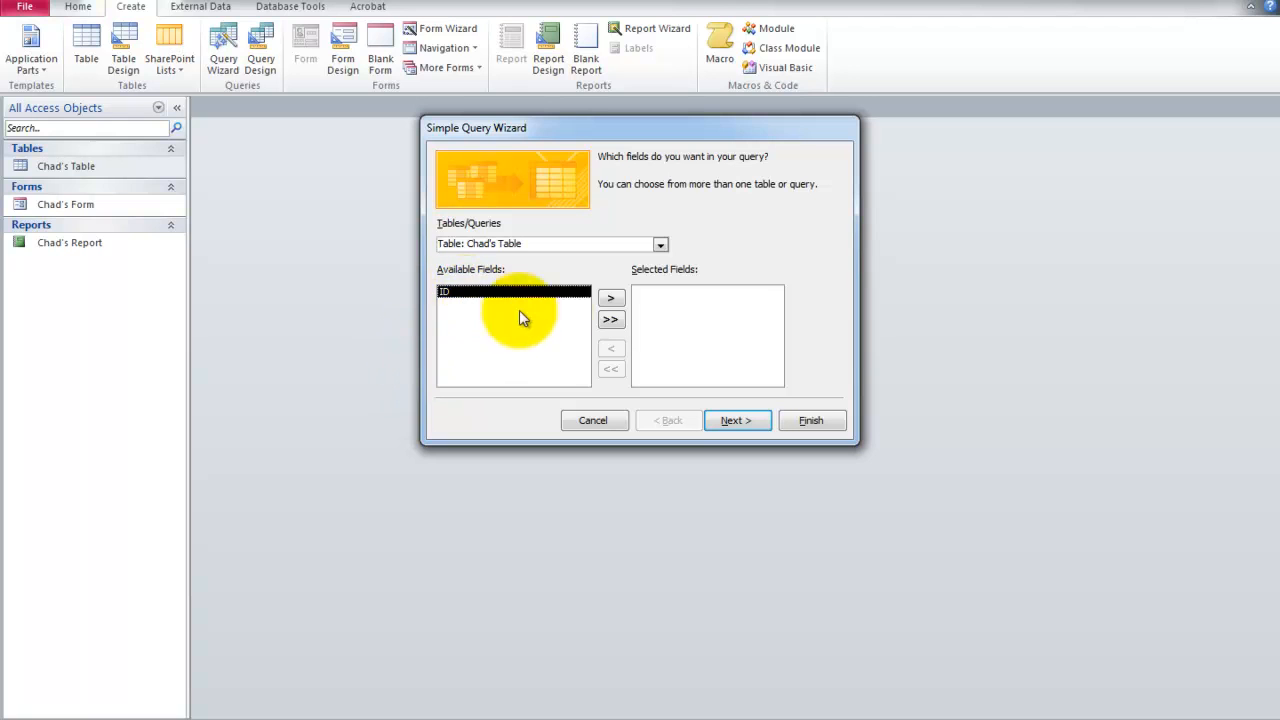
pyautogui.click(469, 294)
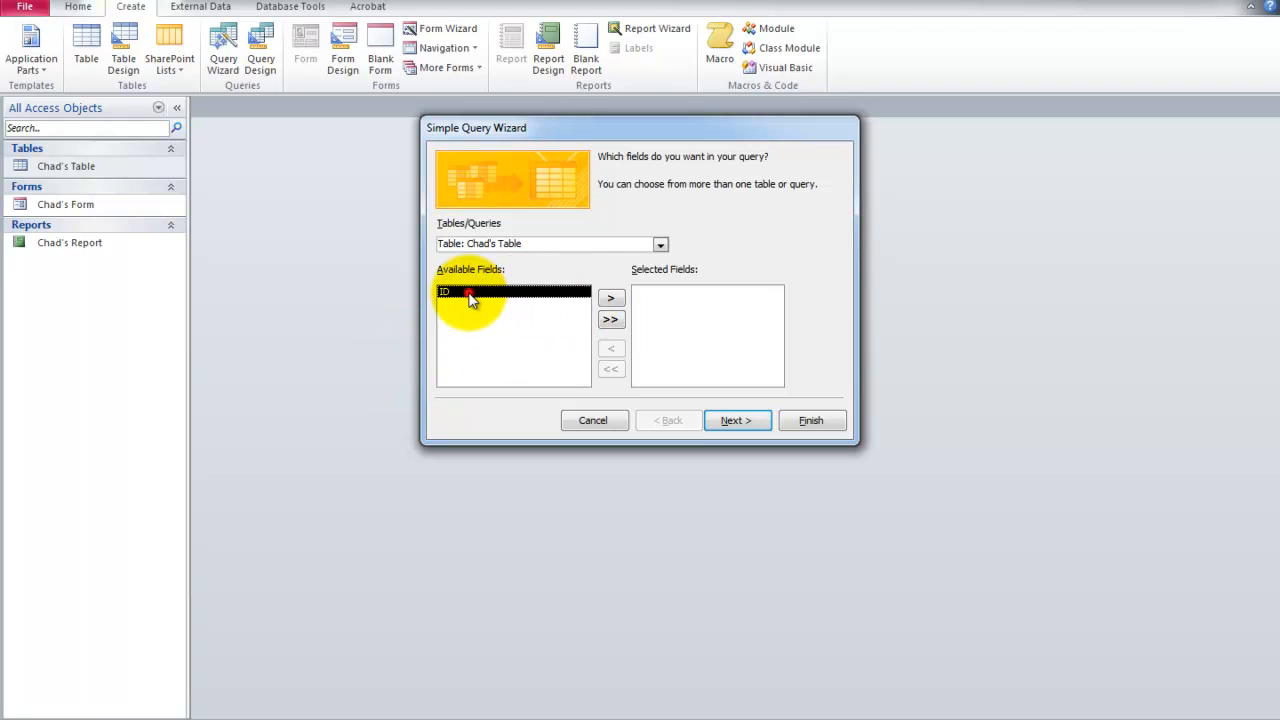
pyautogui.click(609, 299)
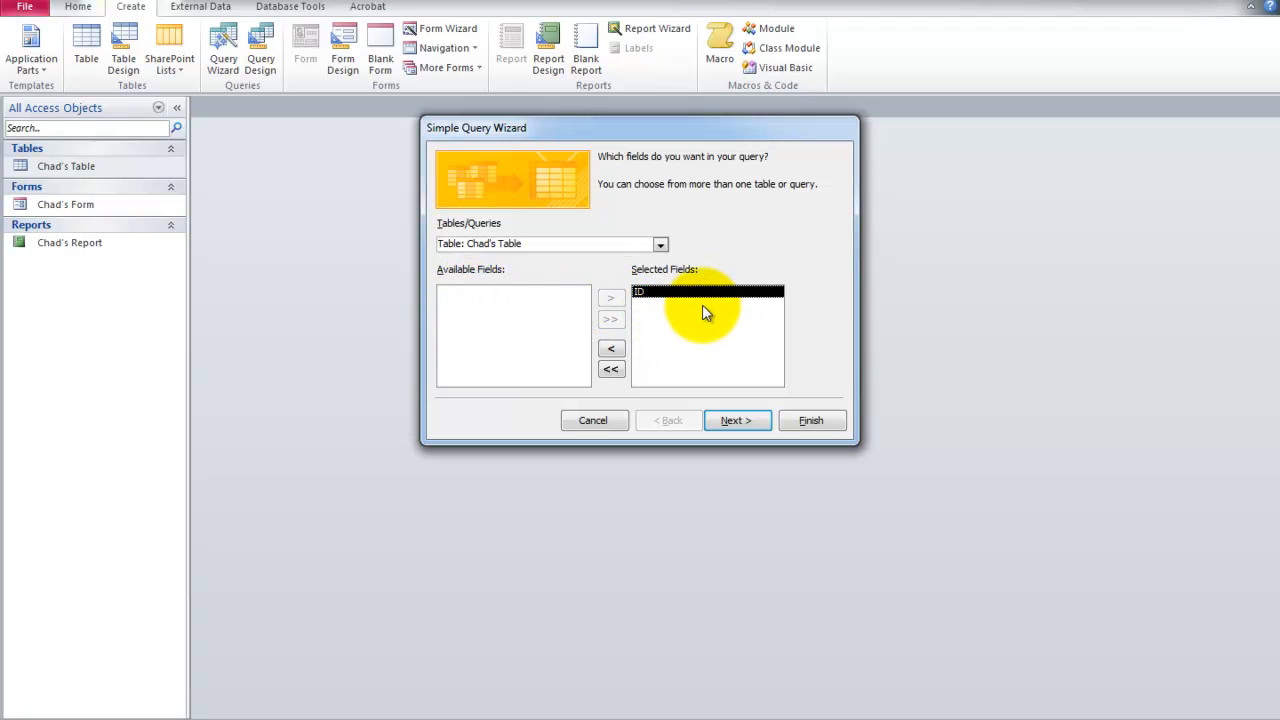
pyautogui.click(739, 422)
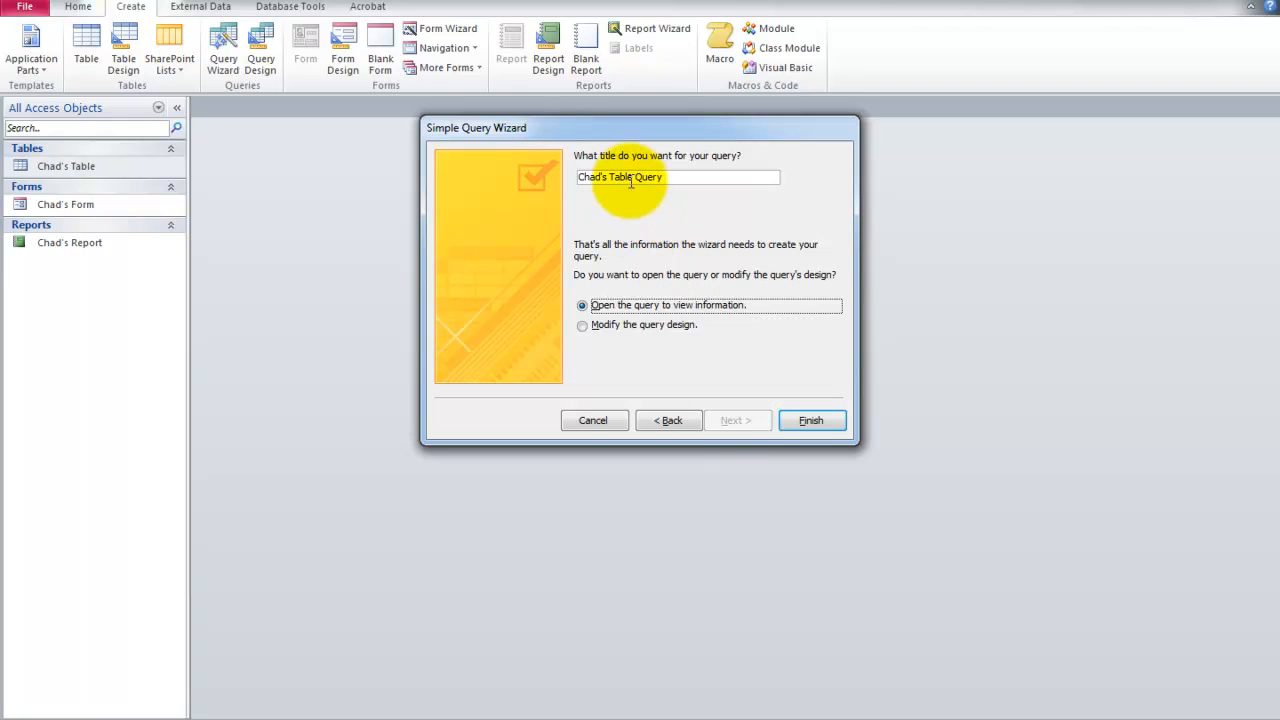
# Finish the query with its suggested title and the option to open it to view information, and select it among the database objects.
pyautogui.moveTo(632, 177); pyautogui.dragTo(611, 178)
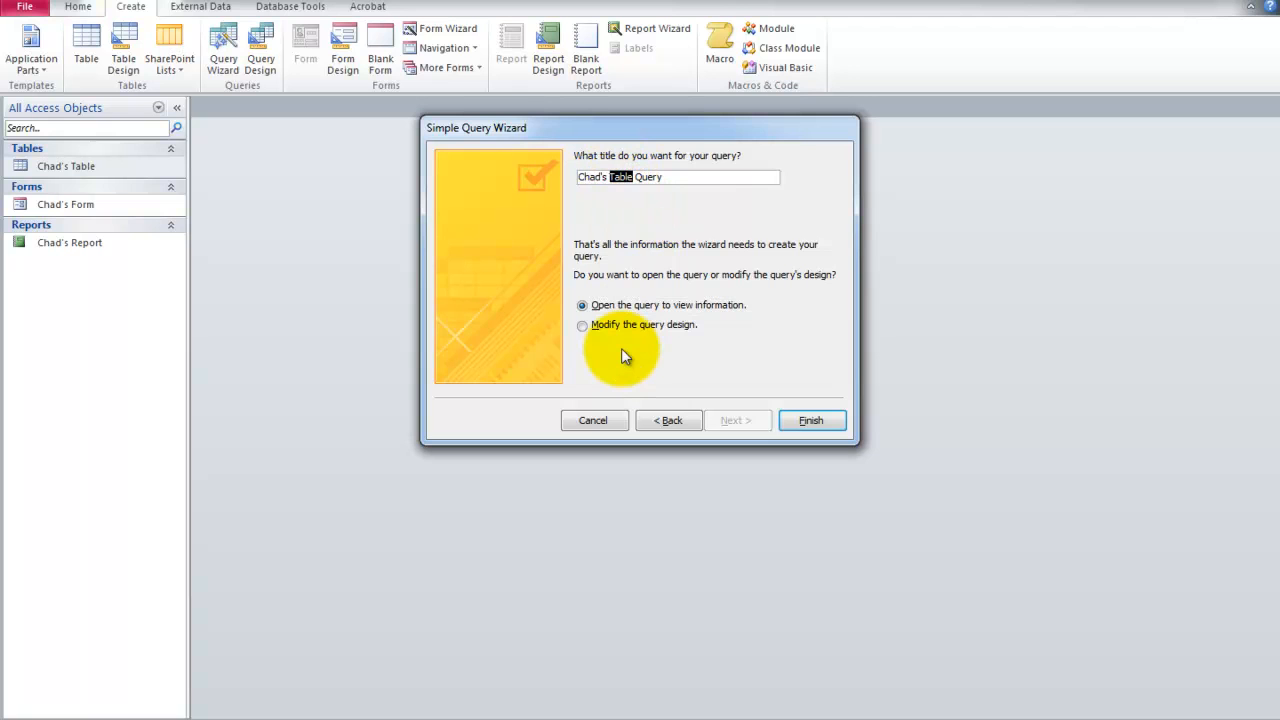
pyautogui.click(668, 213)
pyautogui.click(683, 181)
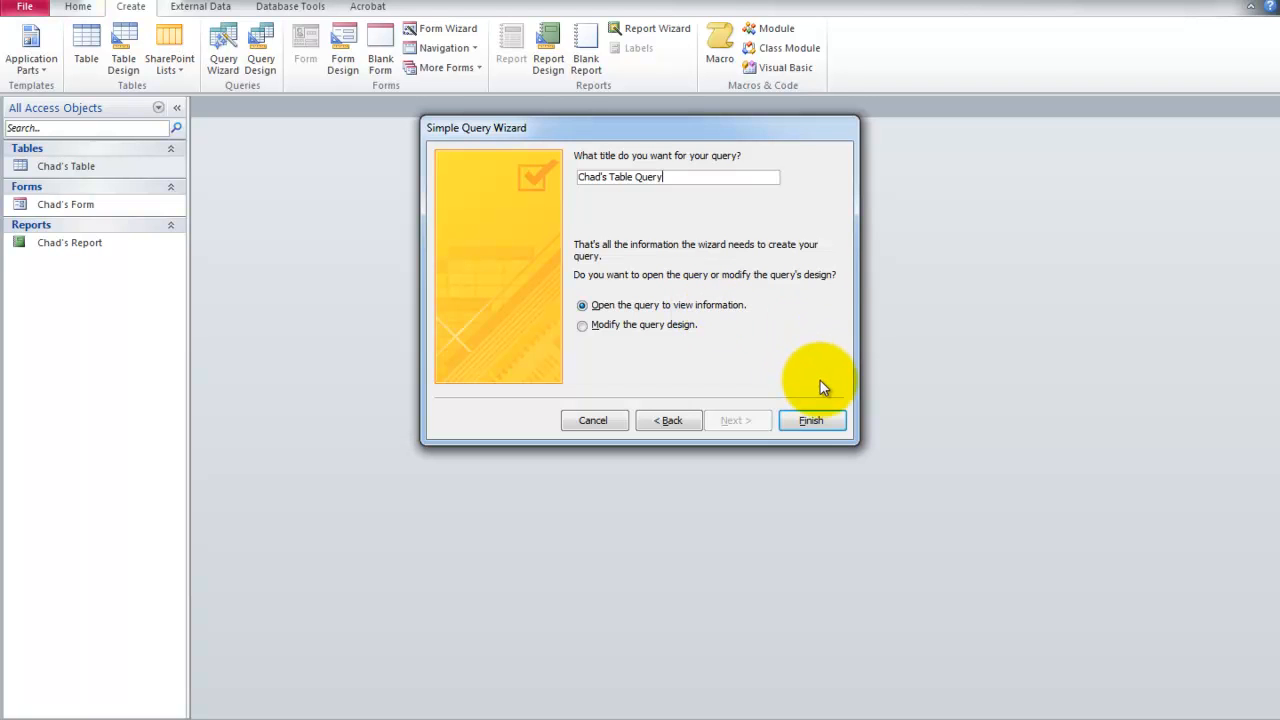
pyautogui.click(808, 422)
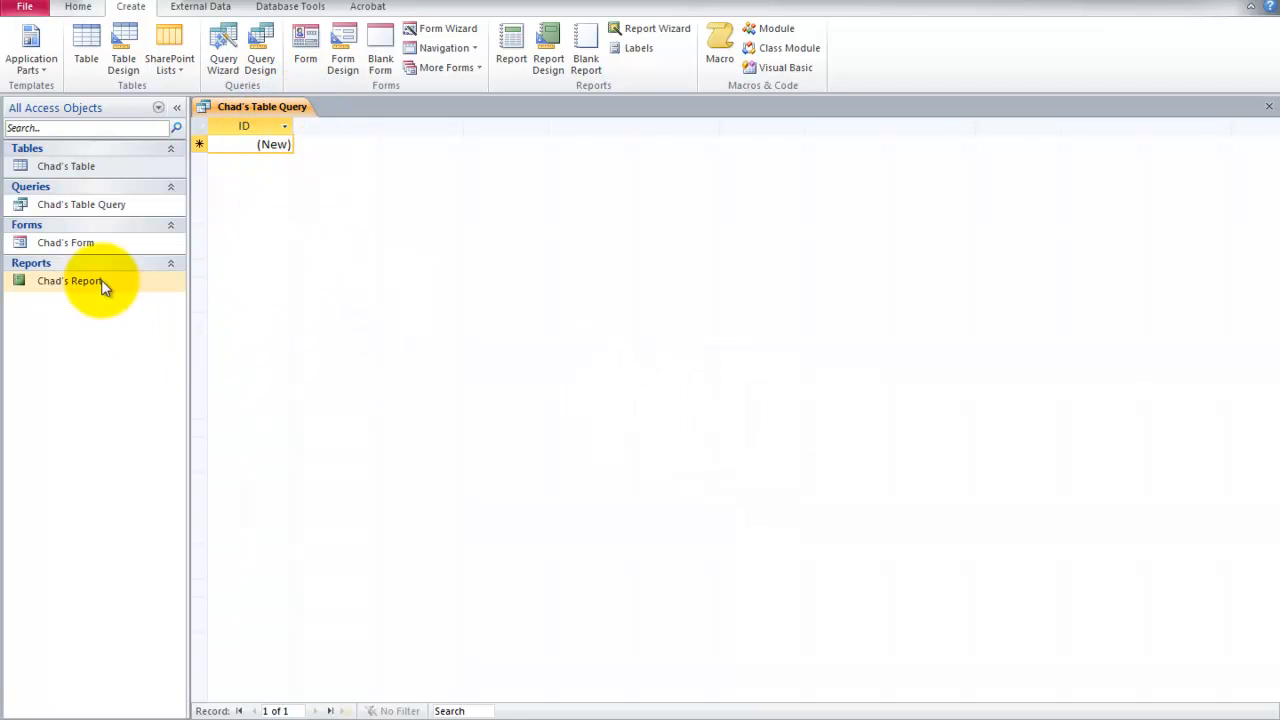
pyautogui.click(75, 203)
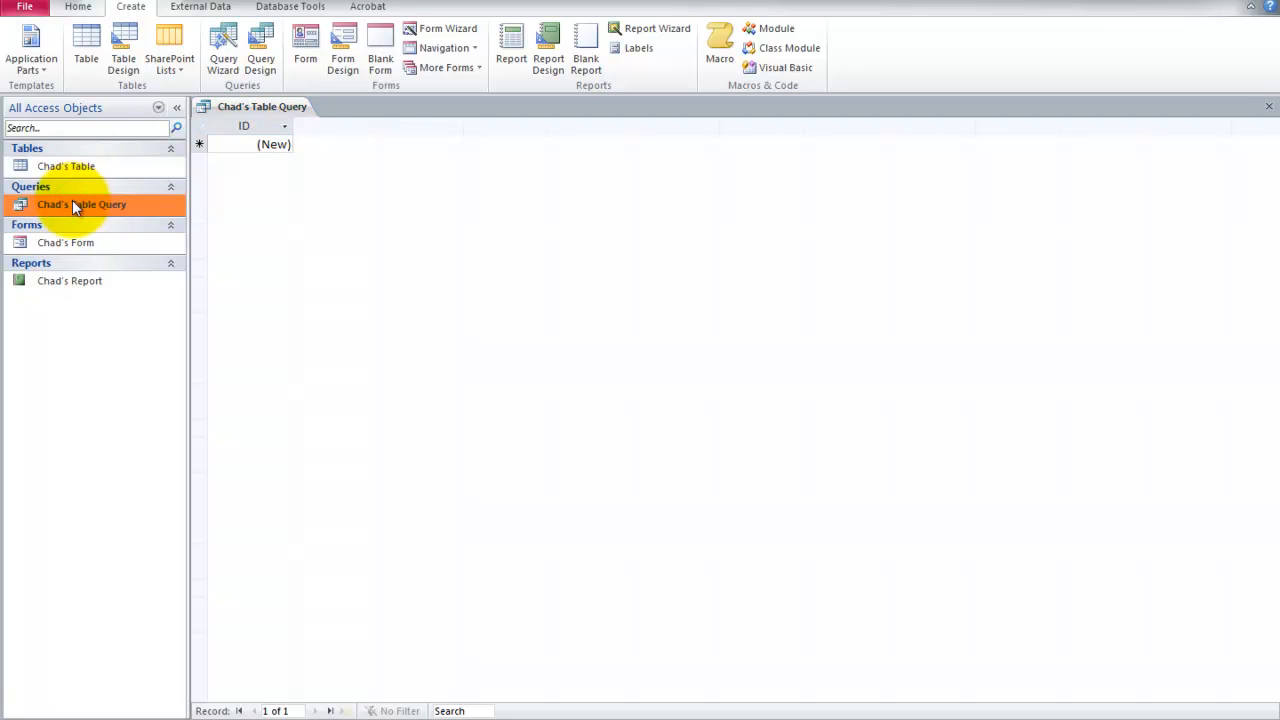